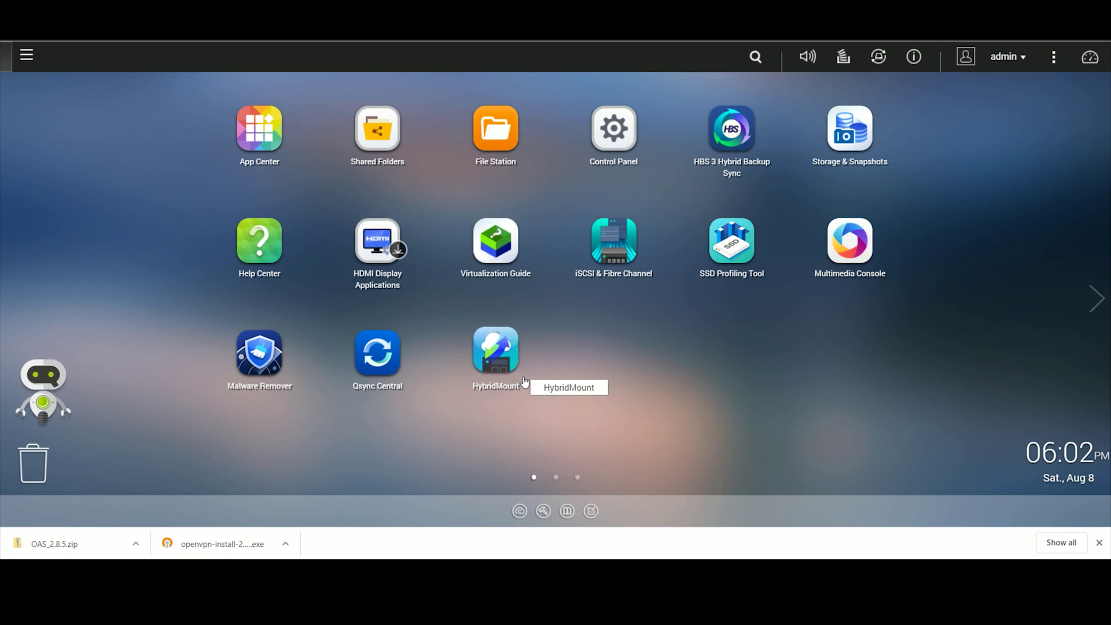
# Launch HybridMount and browse Mount Management, Transfer Resource Management and Licenses, showing the free 2-connection licence.
pyautogui.click(495, 338)
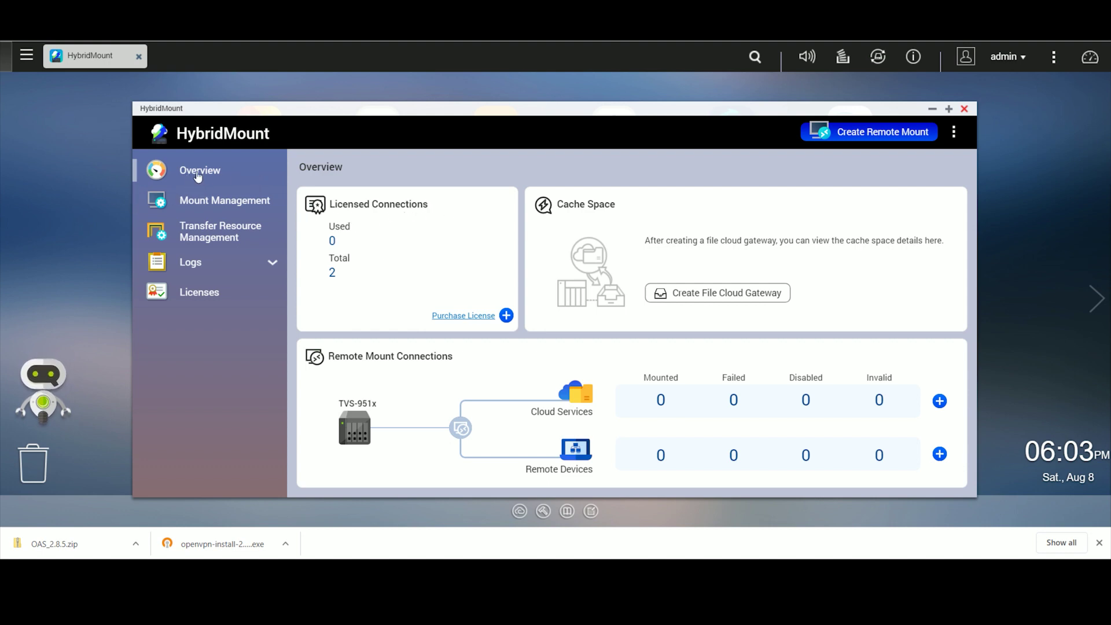
pyautogui.click(206, 205)
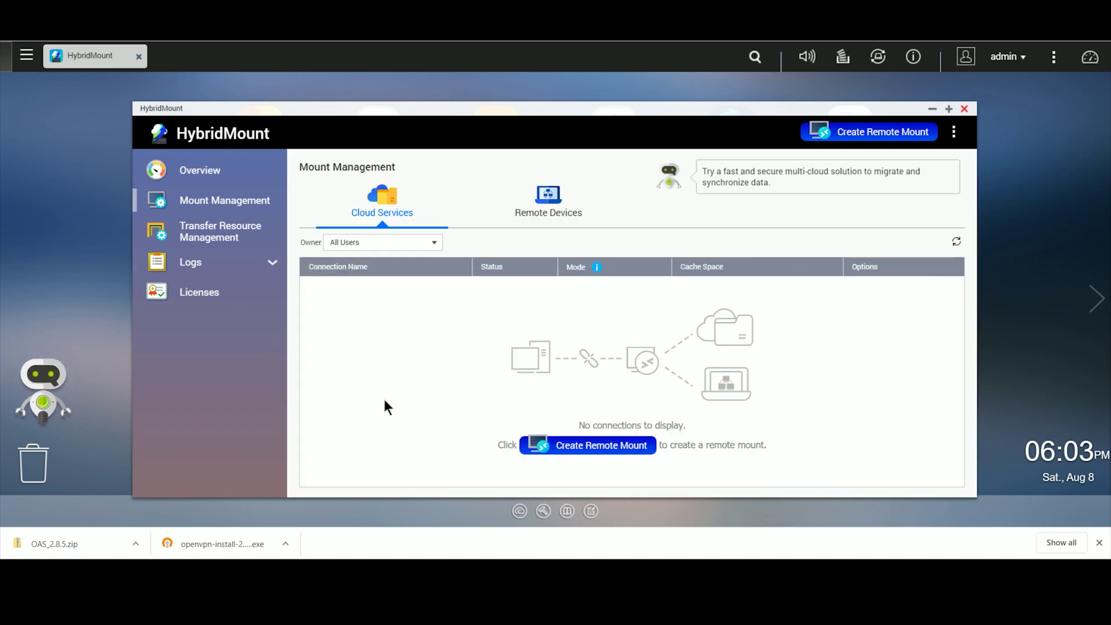
pyautogui.click(227, 248)
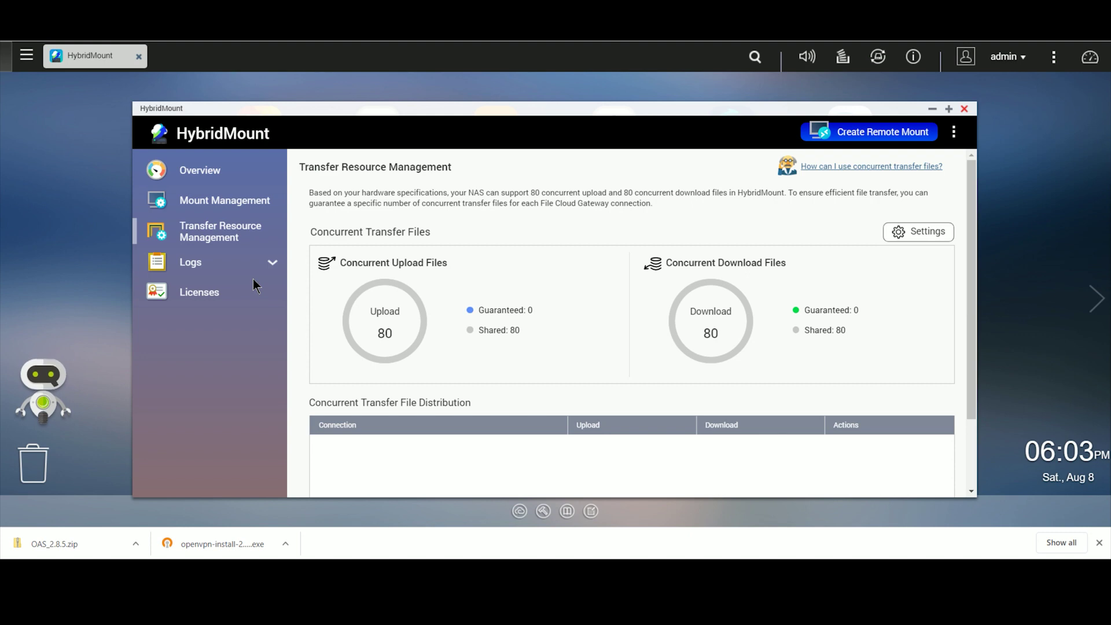
pyautogui.click(214, 294)
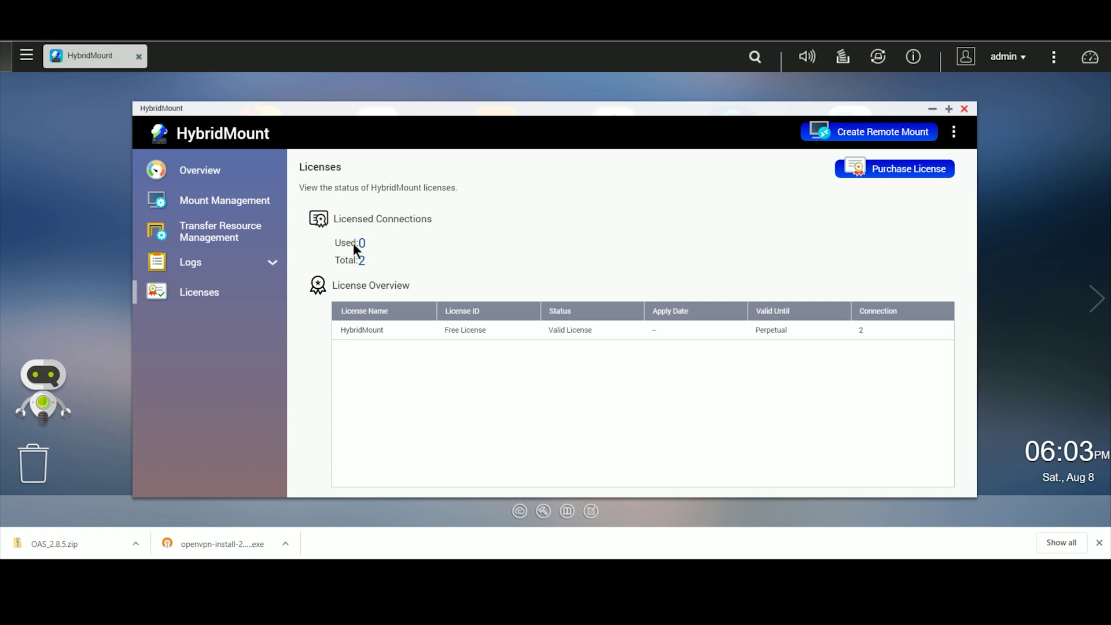
# Return to Overview, then check Mount Management's Remote Devices and the empty Cloud Services list.
pyautogui.click(200, 170)
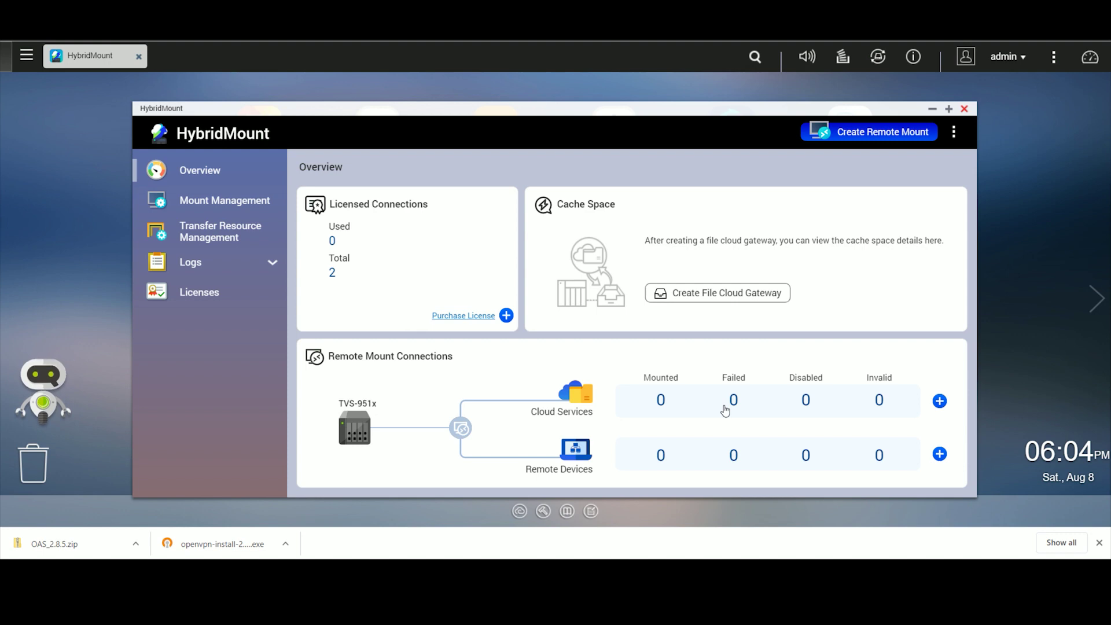
pyautogui.click(190, 204)
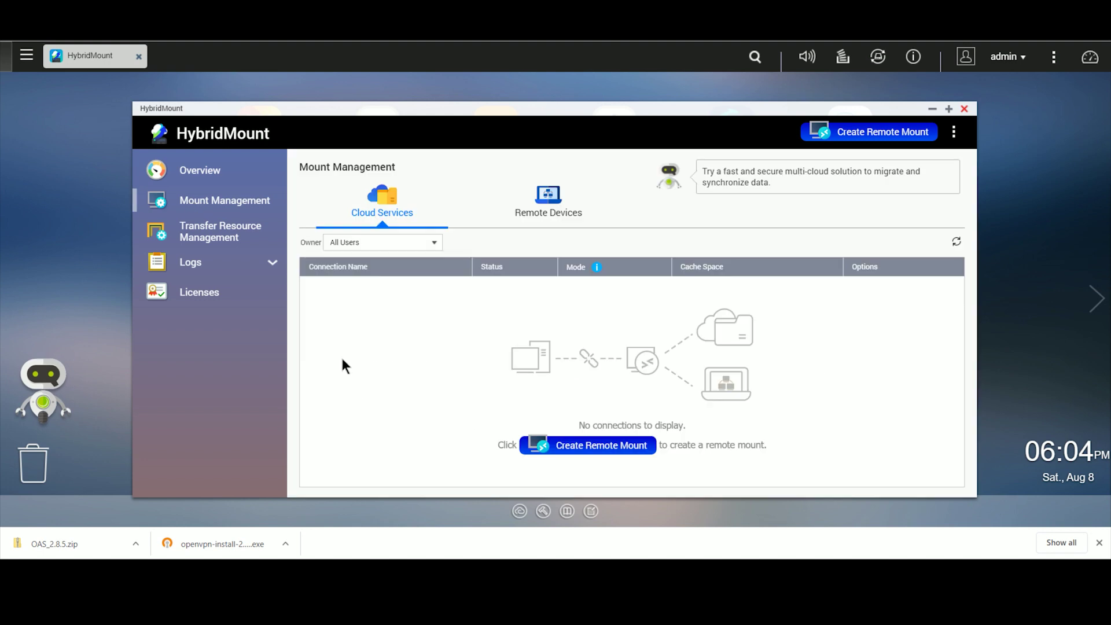
pyautogui.click(525, 219)
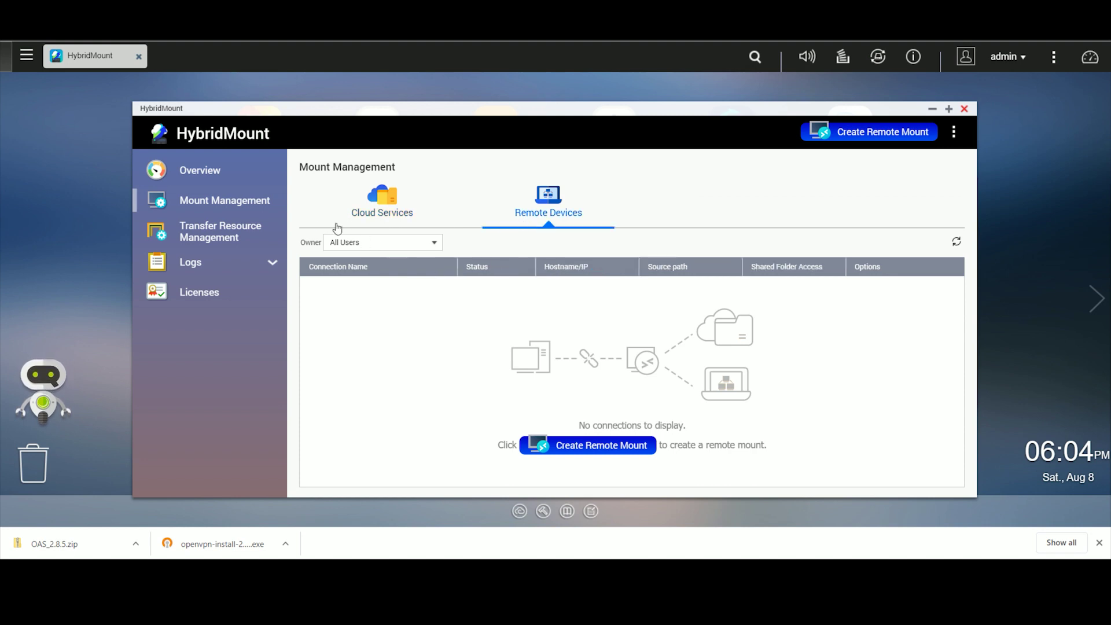
pyautogui.click(365, 213)
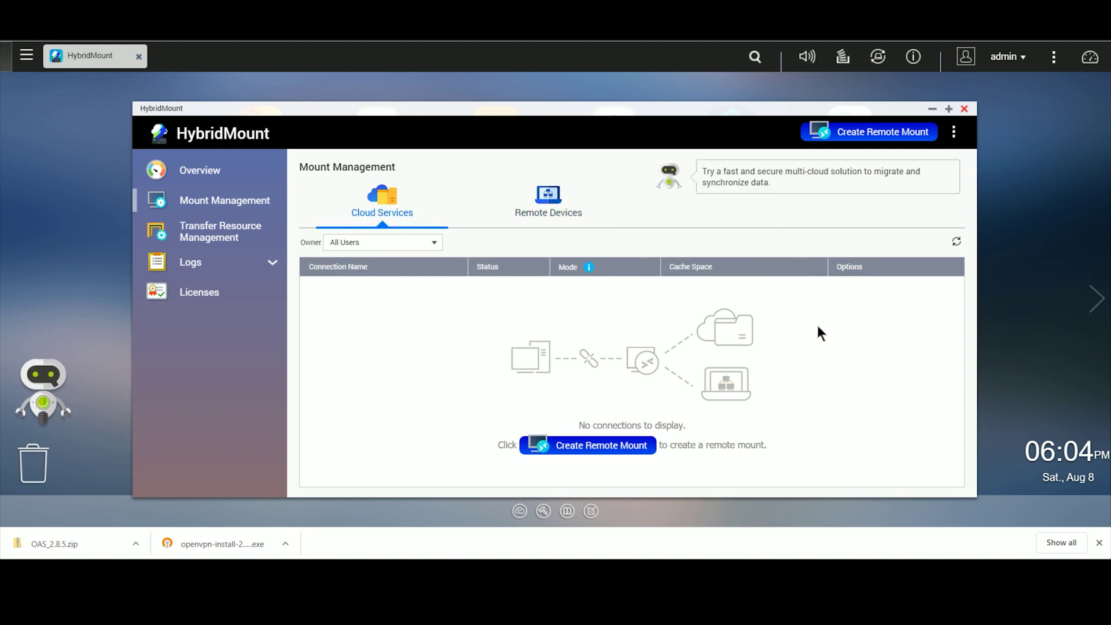
# Start a File Cloud Gateway and select Microsoft OneDrive as its cloud service.
pyautogui.click(578, 449)
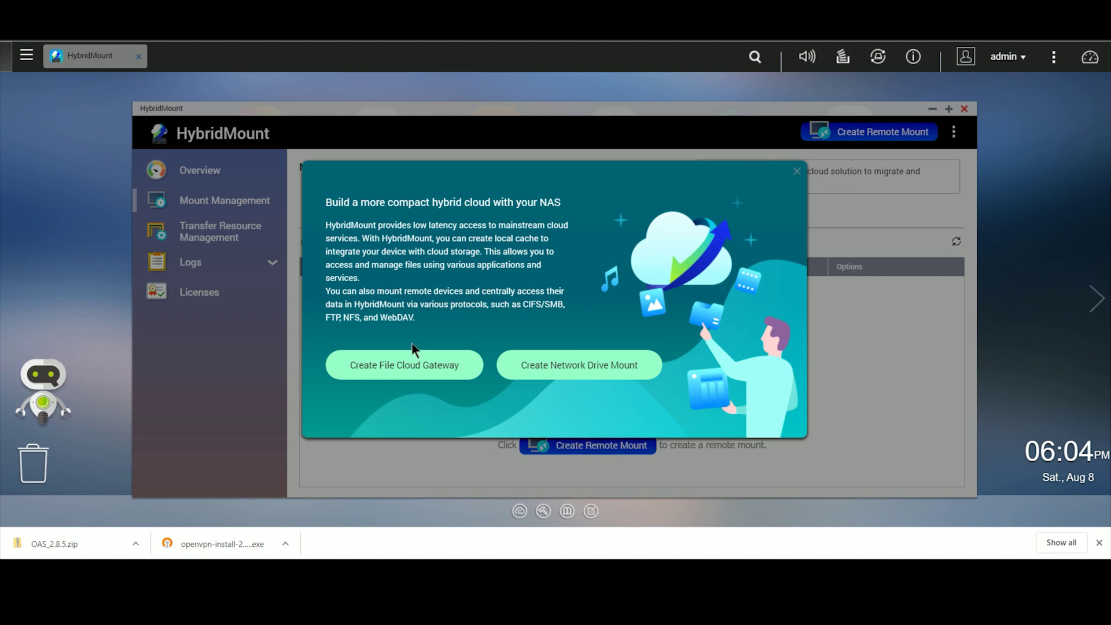
pyautogui.click(395, 371)
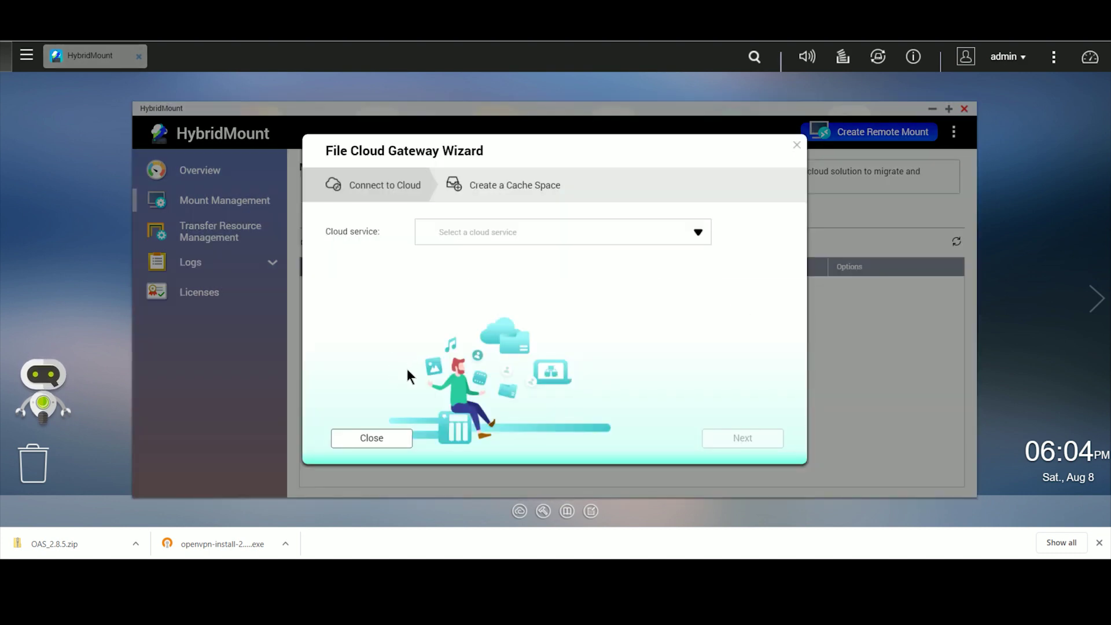
pyautogui.click(696, 232)
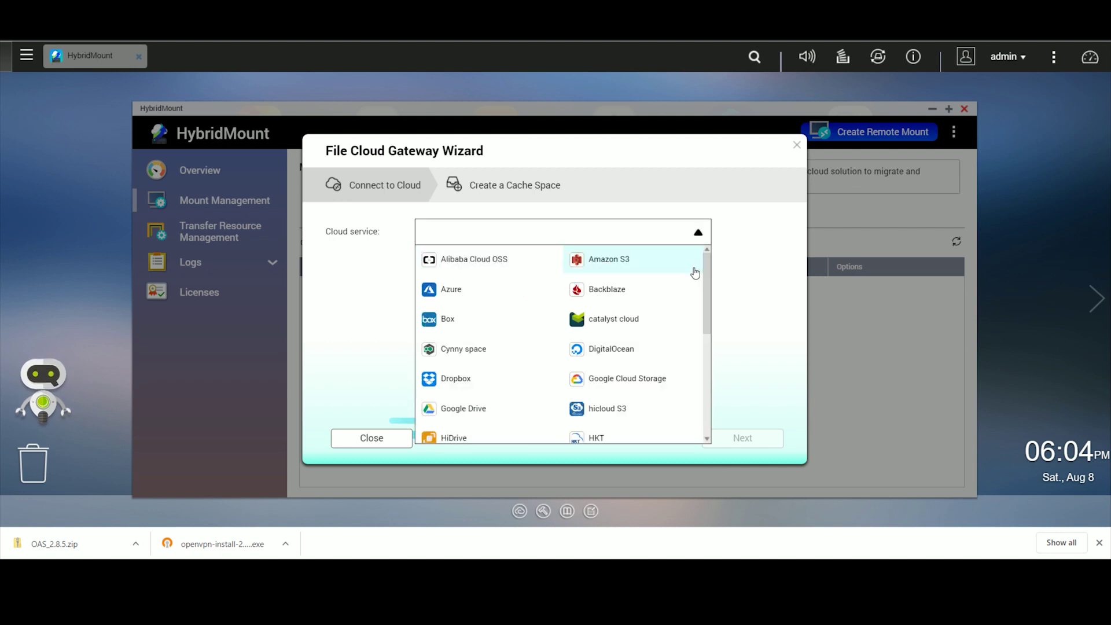
pyautogui.scroll(-2, 583, 333)
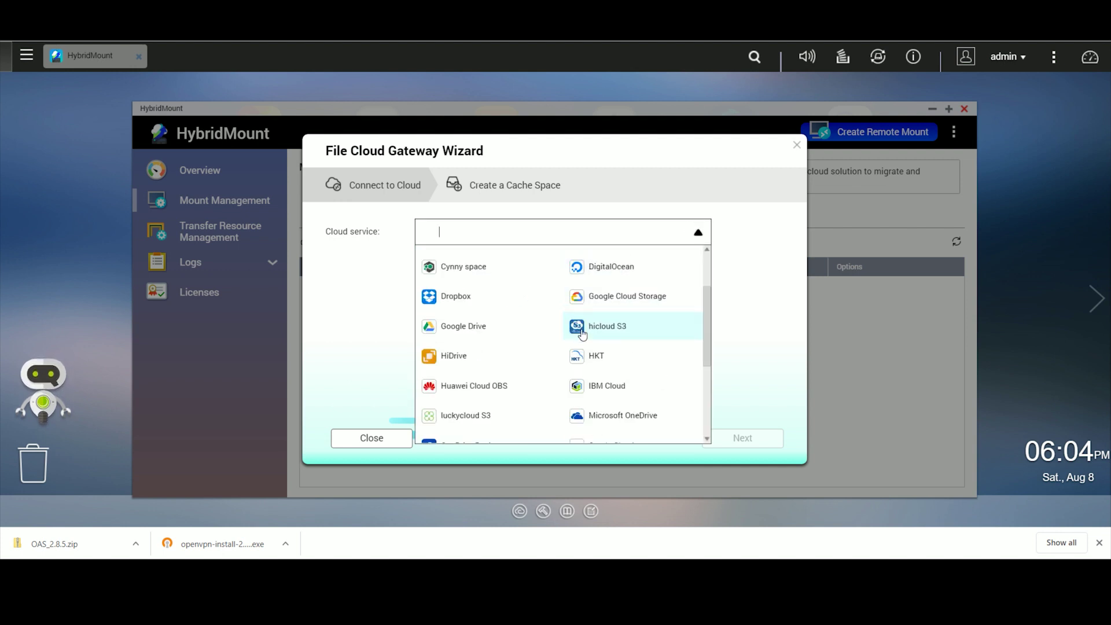
pyautogui.scroll(-4, 583, 334)
pyautogui.scroll(3, 583, 334)
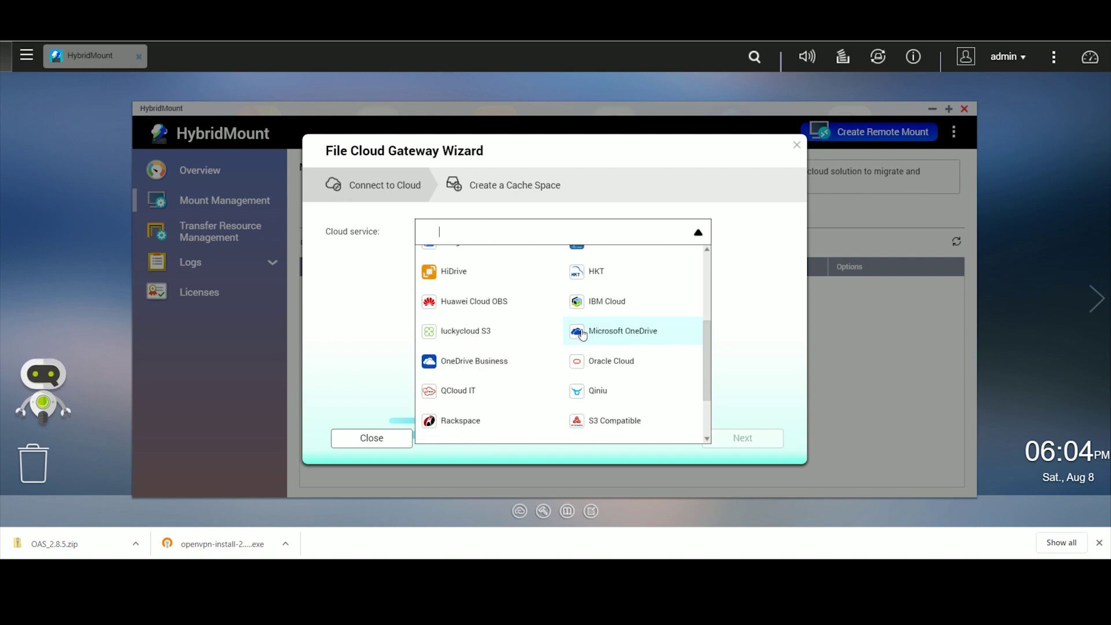
pyautogui.scroll(3, 501, 367)
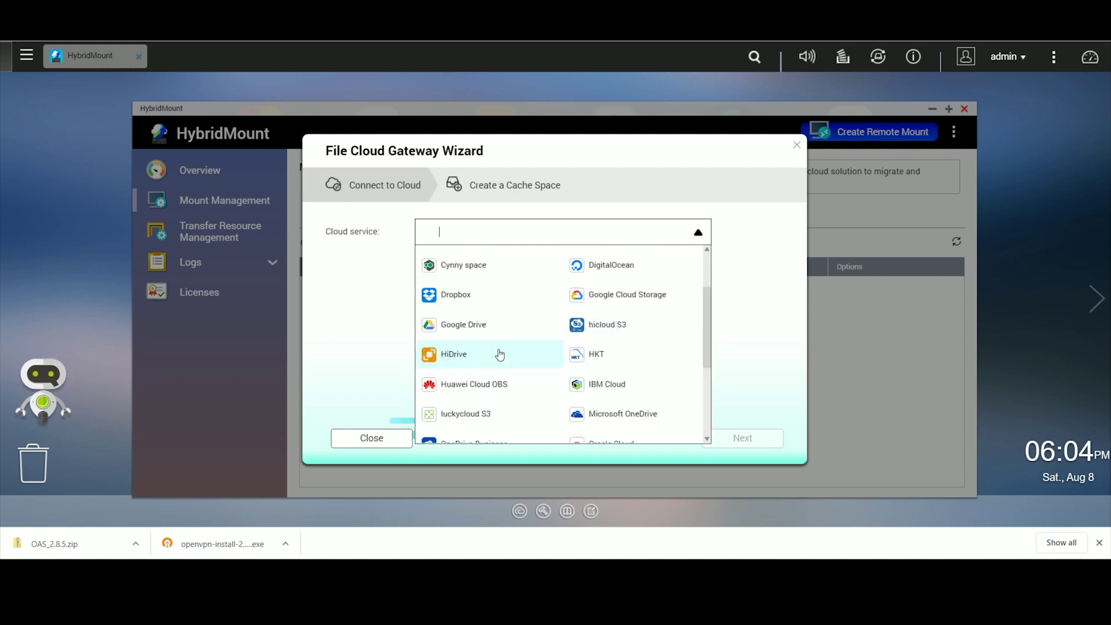
pyautogui.scroll(-3, 582, 354)
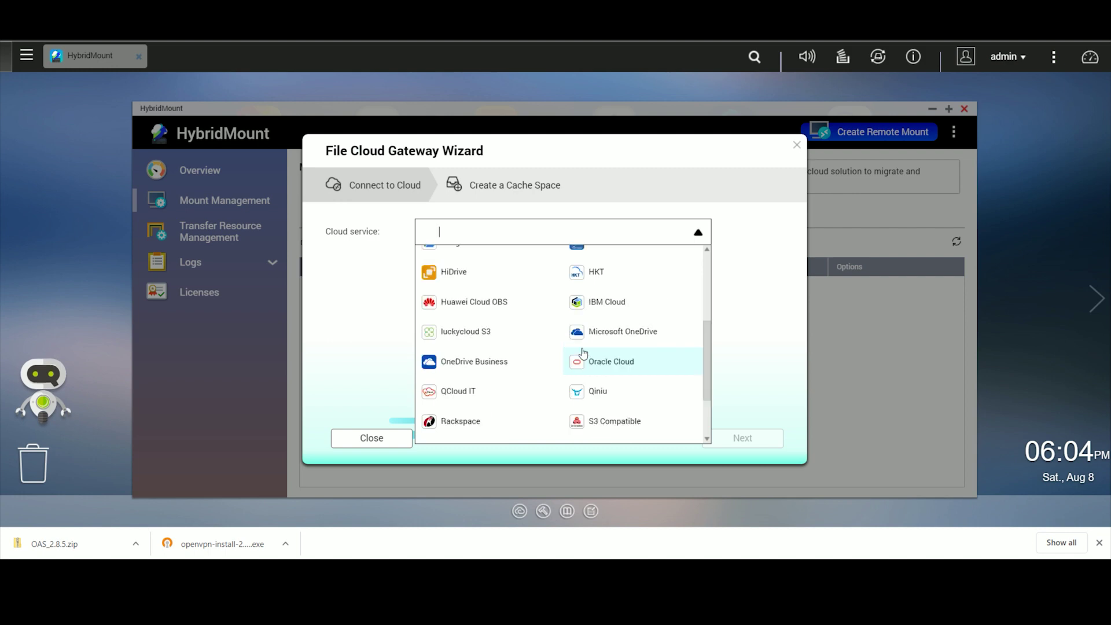
pyautogui.click(625, 338)
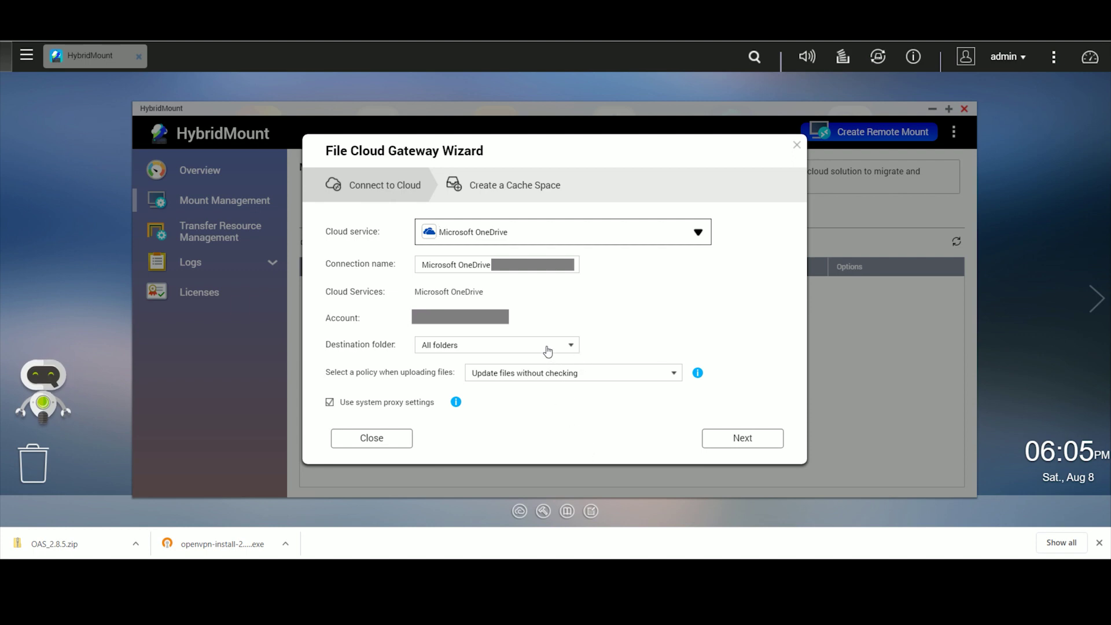
pyautogui.click(569, 346)
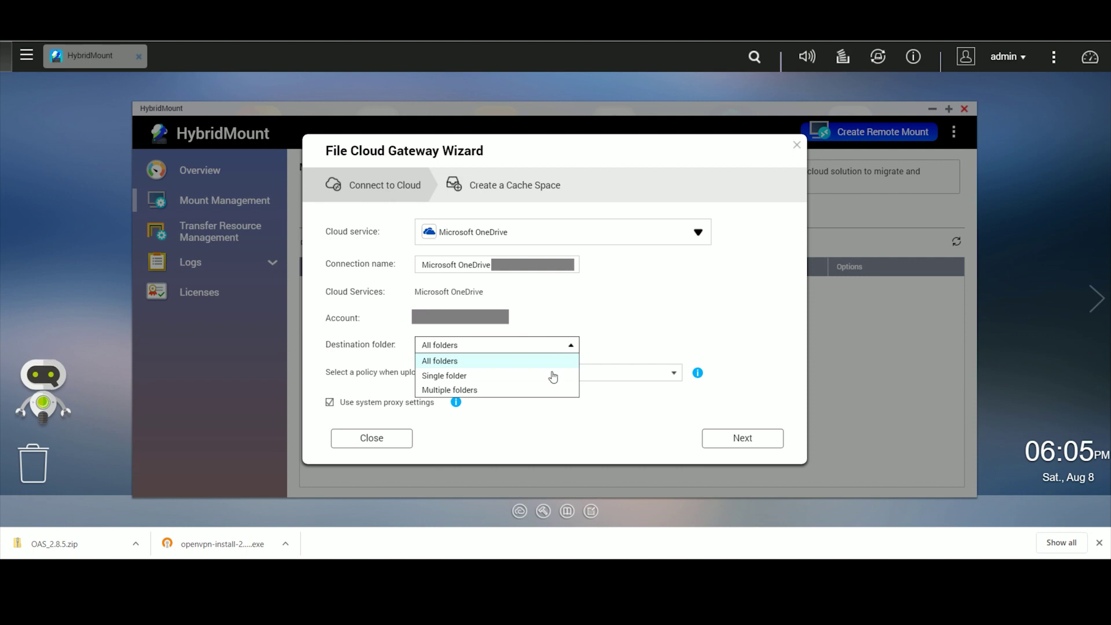
# Limit the gateway to the single /Documents folder and rename the connection 'OneDrive (Docs)'.
pyautogui.click(501, 376)
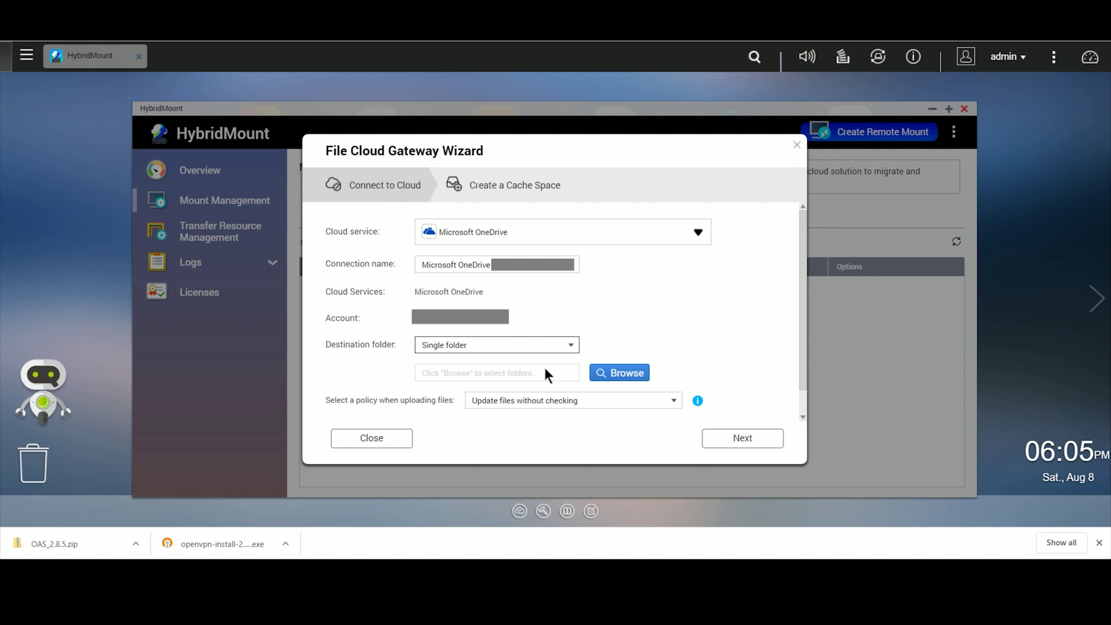
pyautogui.click(633, 370)
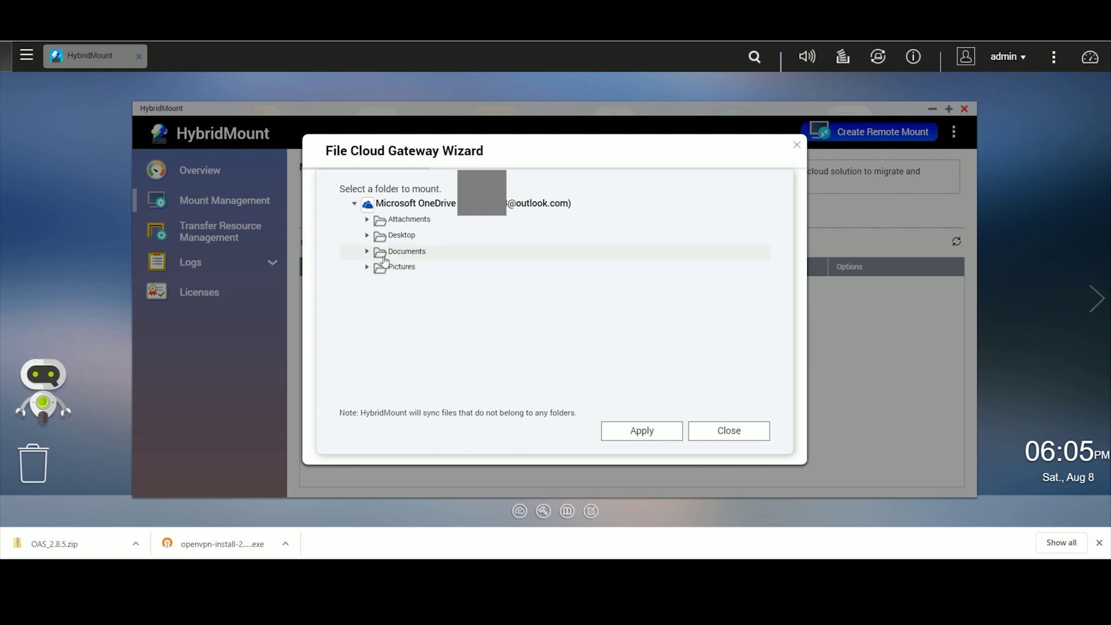
pyautogui.click(392, 255)
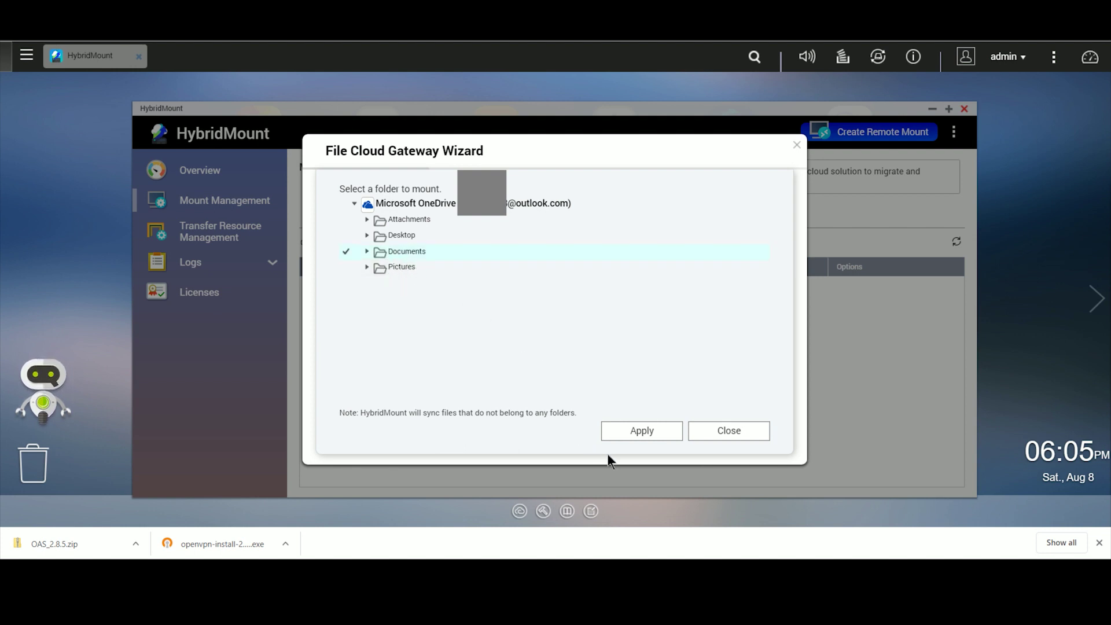
pyautogui.click(628, 435)
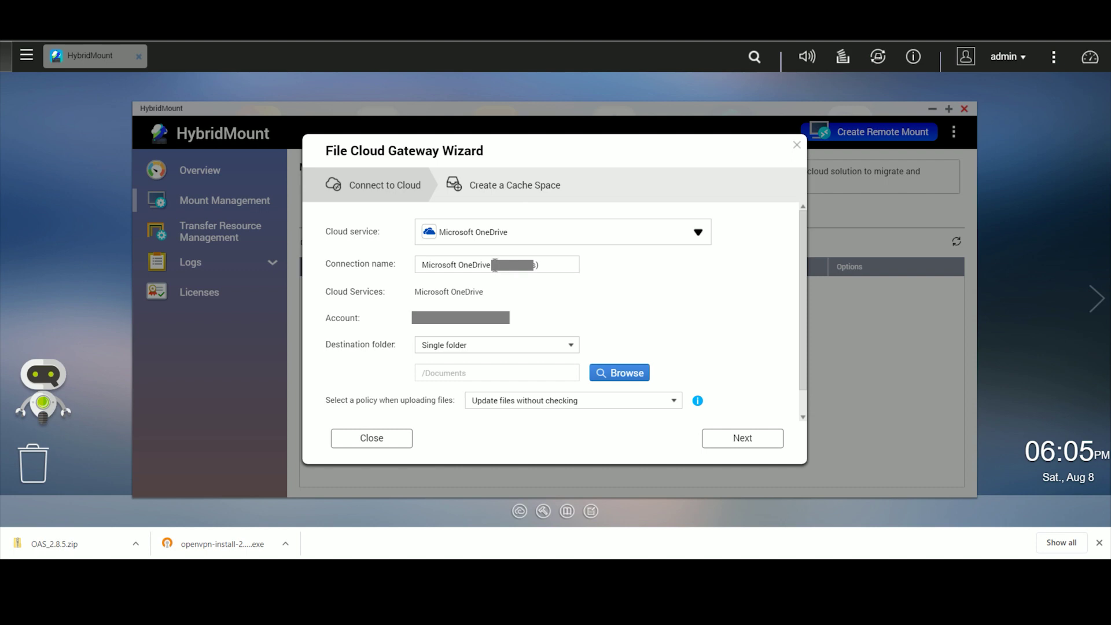
pyautogui.moveTo(457, 265); pyautogui.dragTo(380, 265)
pyautogui.press('BackSpace')
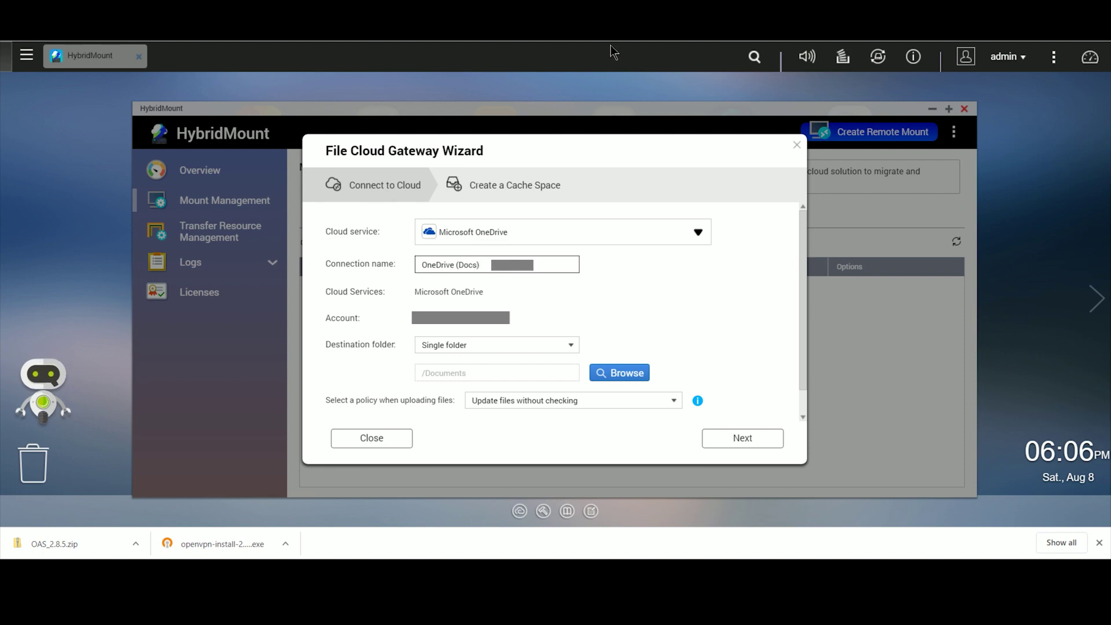
# Advance to the cache step and review the 100 GB Pool 1 cache: 10% reserved, 50% write, 40% read.
pyautogui.click(735, 438)
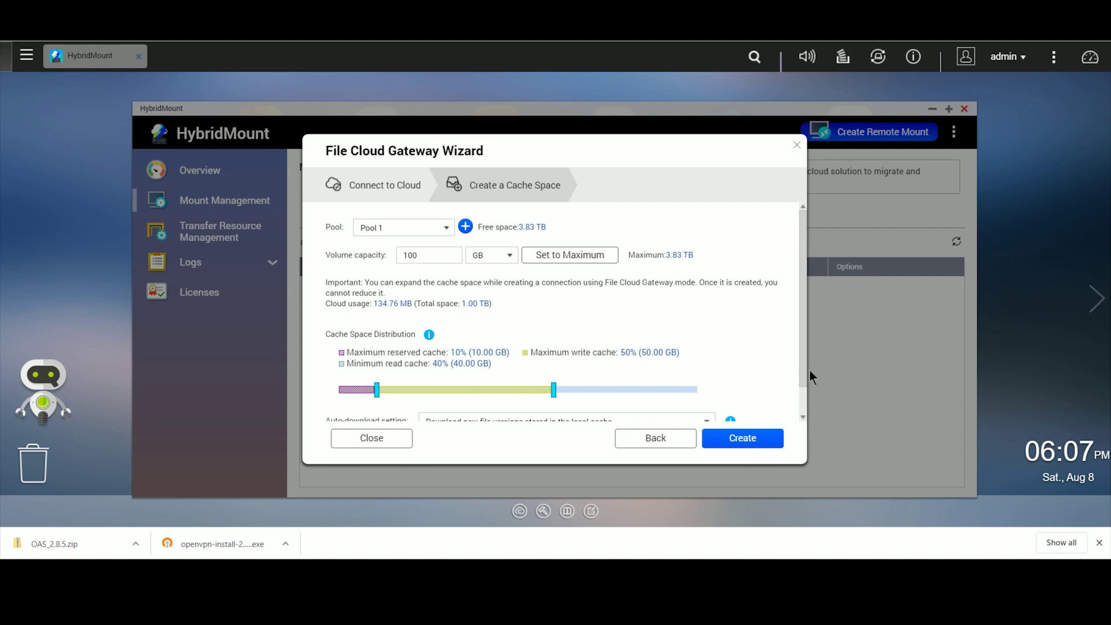
pyautogui.scroll(-1, 806, 374)
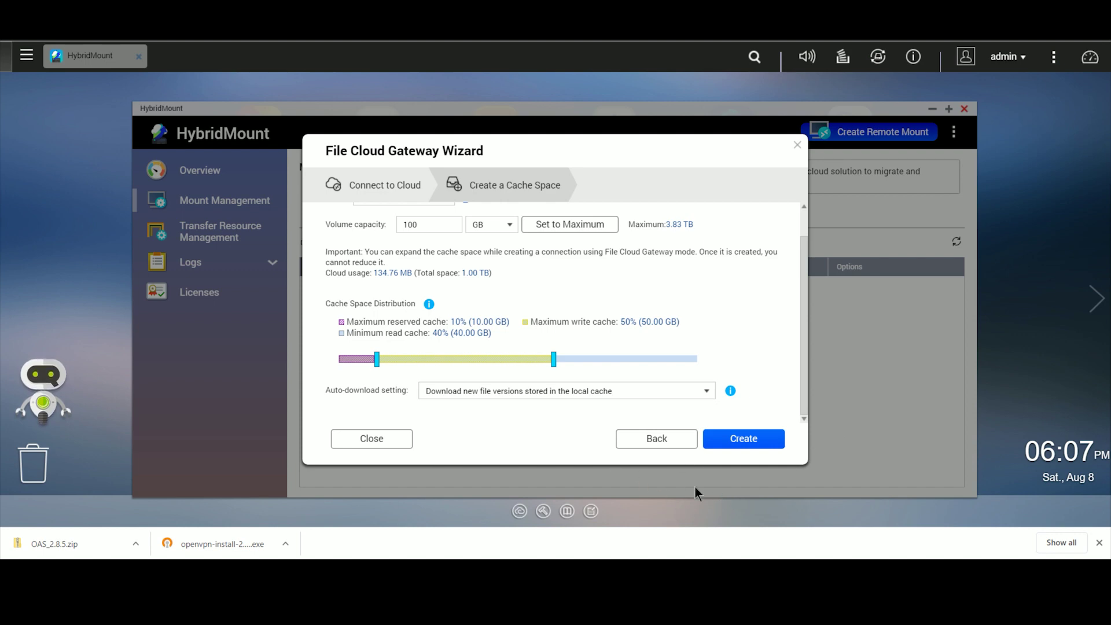
# Create the OneDrive (Docs) gateway and close the Wizard Complete summary.
pyautogui.click(743, 438)
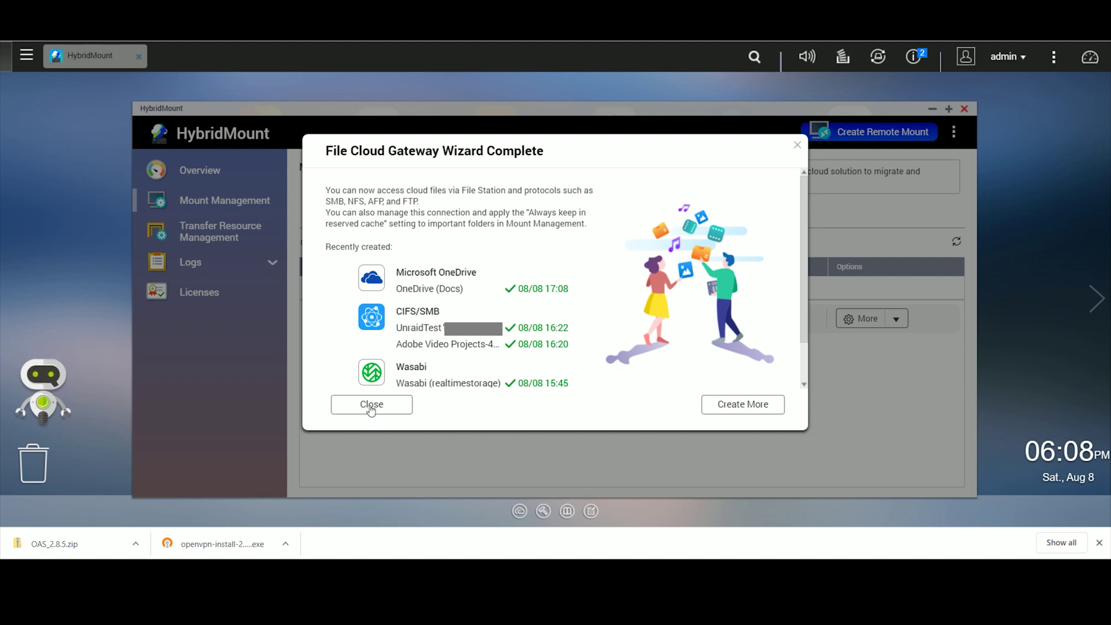
pyautogui.click(371, 405)
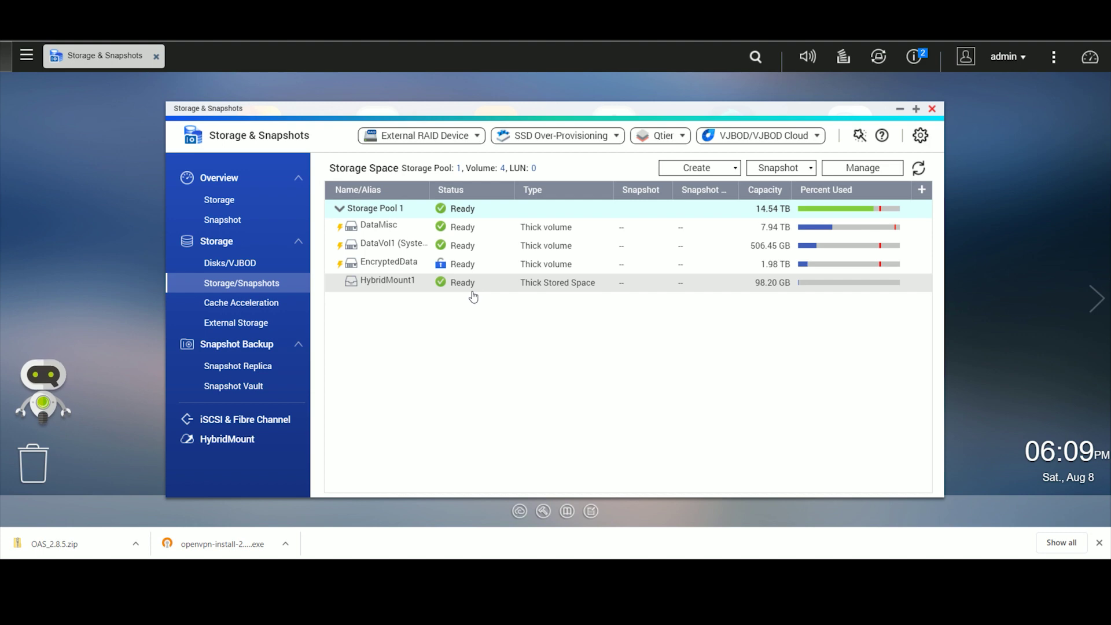
# Go from the HybridMount1 stored space back to HybridMount's list showing OneDrive (Docs) mounted.
pyautogui.click(473, 295)
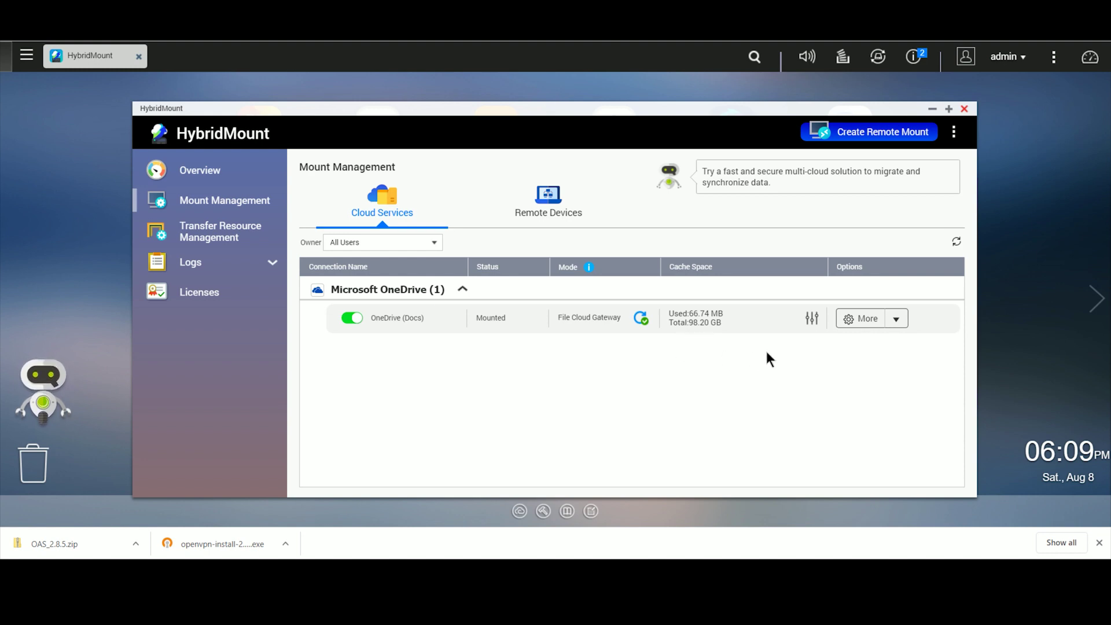
# Review the OneDrive (Docs) cache space details, then bring up its File Share permission settings.
pyautogui.click(812, 317)
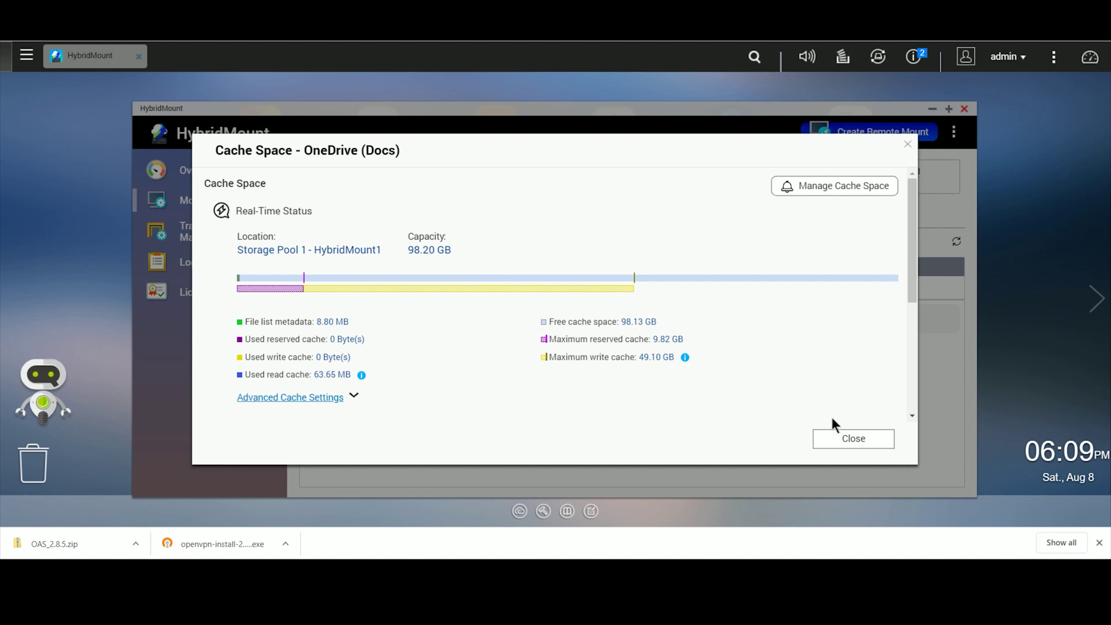
pyautogui.click(867, 439)
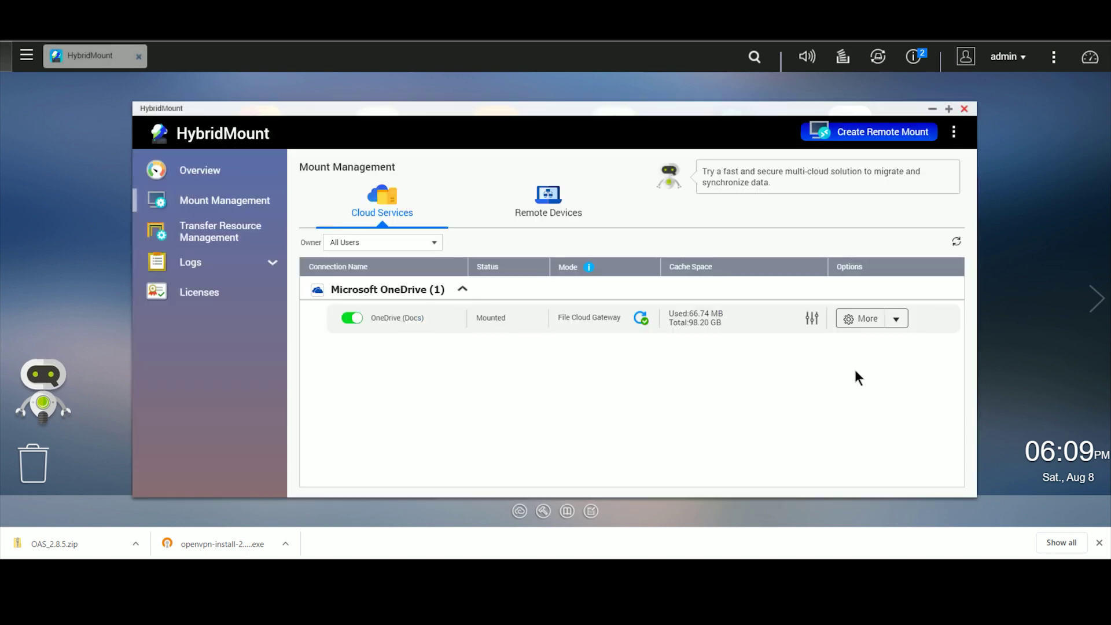
pyautogui.click(854, 320)
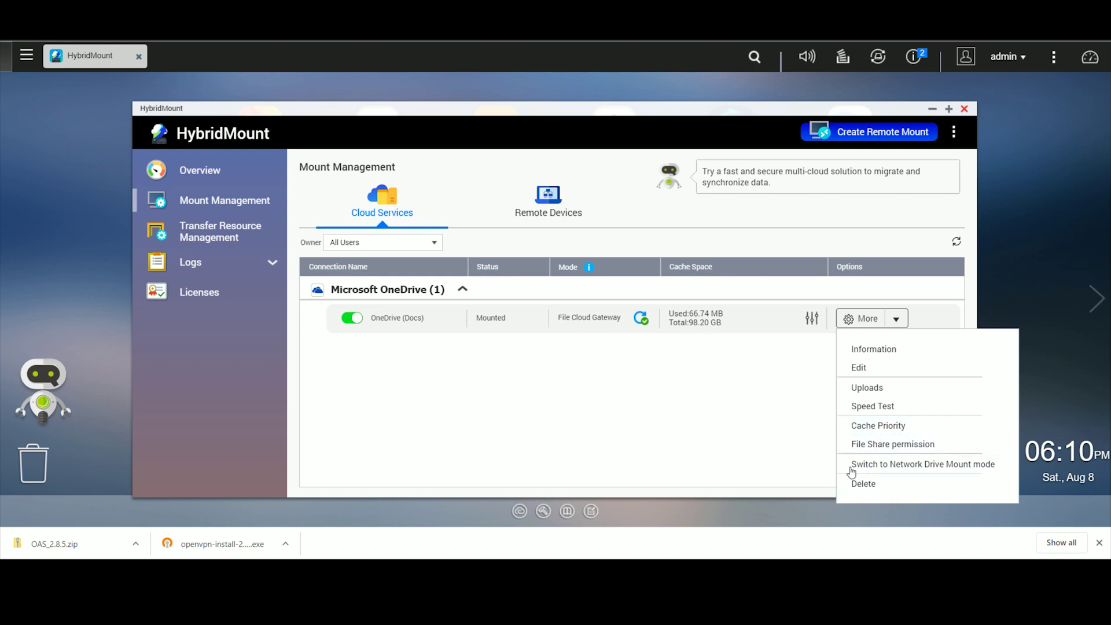
pyautogui.click(867, 451)
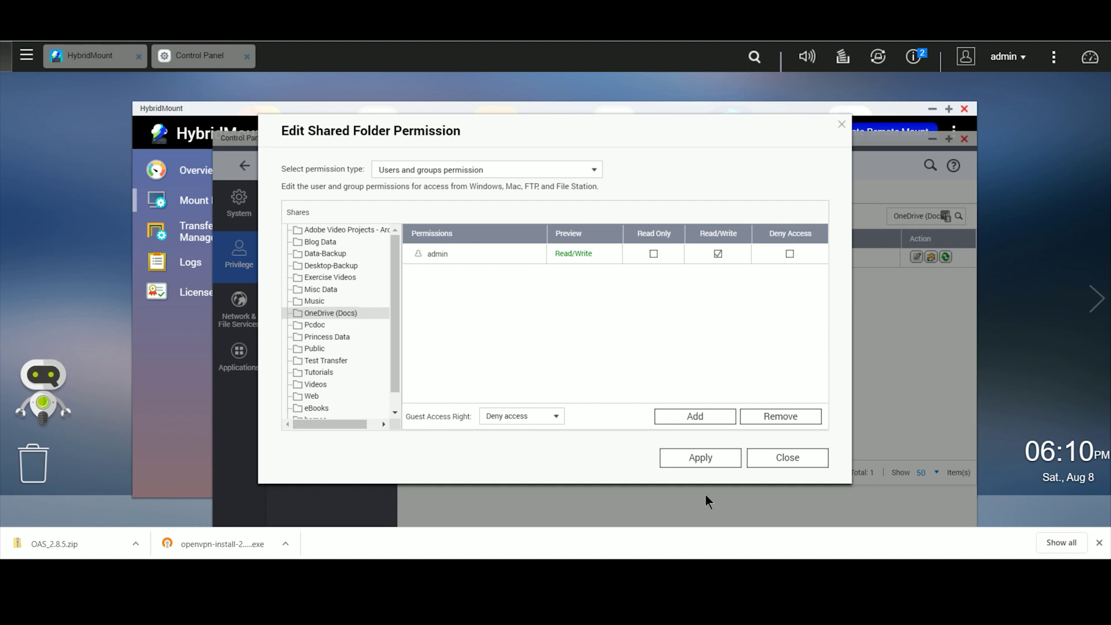
# Close the Edit Shared Folder Permission dialog after confirming admin has Read/Write access.
pyautogui.click(756, 460)
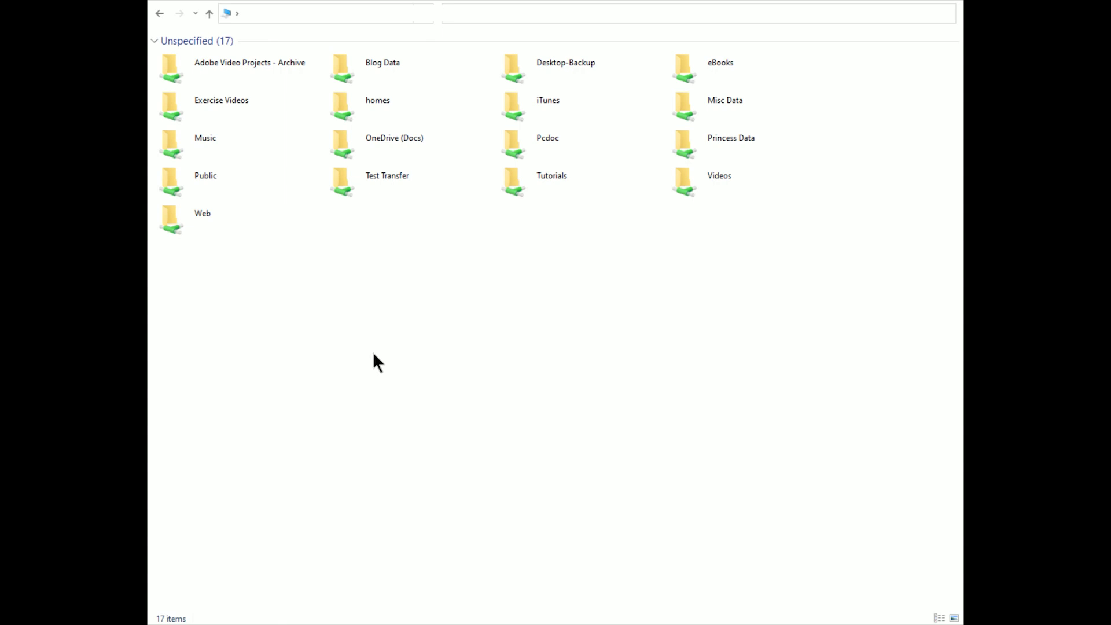
# Open the OneDrive (Docs) share in File Explorer to see its 9 mirrored Documents items.
pyautogui.click(379, 151)
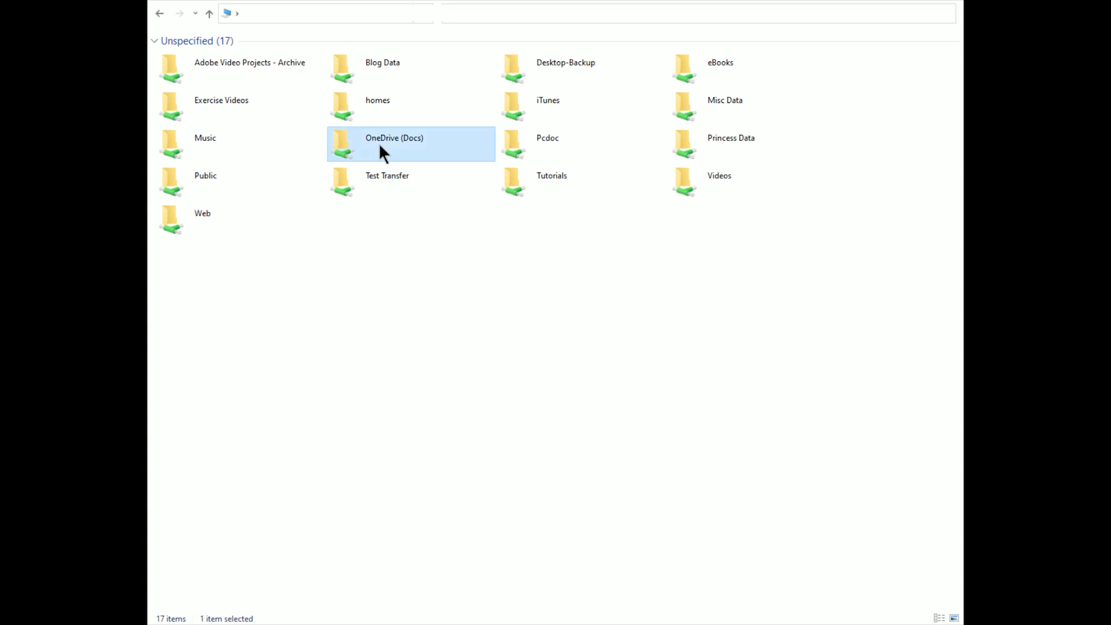
pyautogui.doubleClick(379, 147)
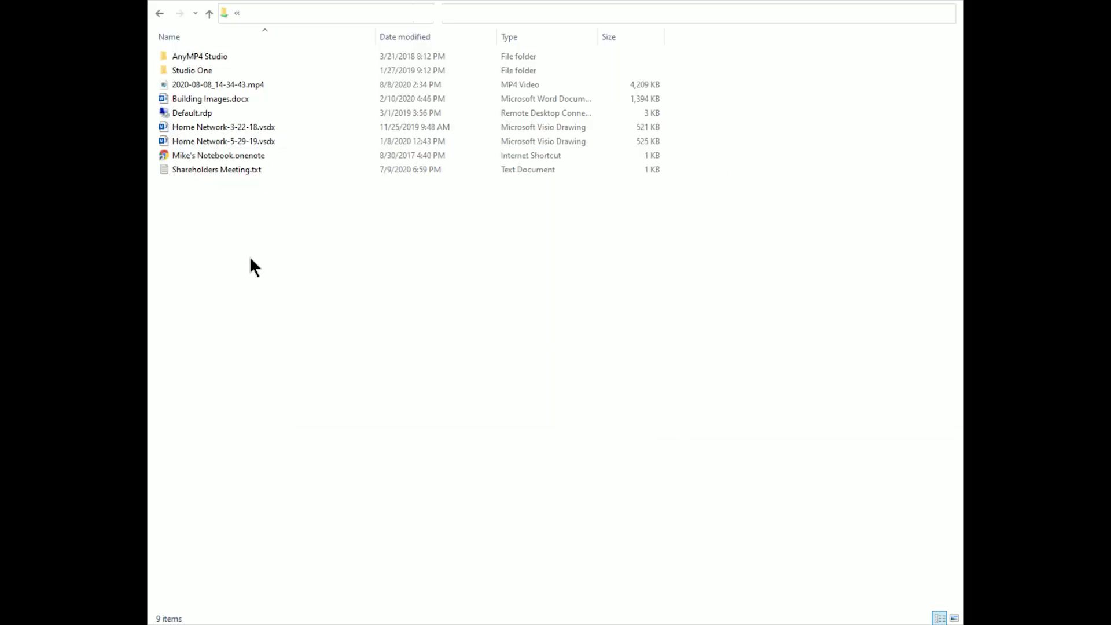
# Paste the four .txt files, including NAS Drive Performance.txt and Unraid vs NAS.txt, into OneDrive (Docs).
pyautogui.hotkey('ctrl', 'v')
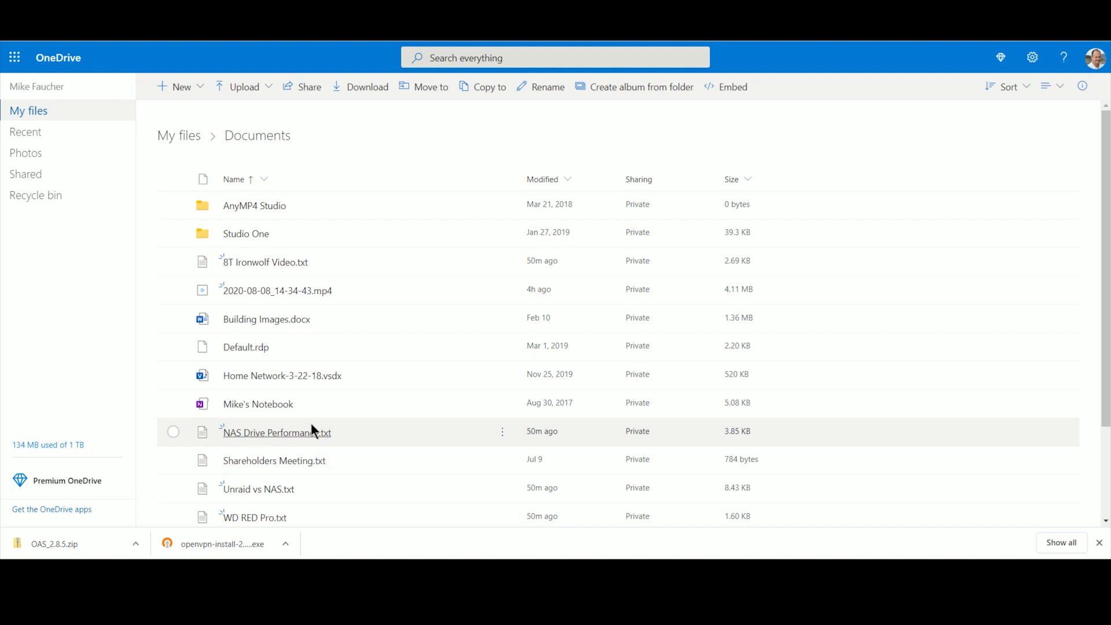
# Scroll through OneDrive's Documents folder to confirm the four new .txt files are there.
pyautogui.scroll(-1, 521, 324)
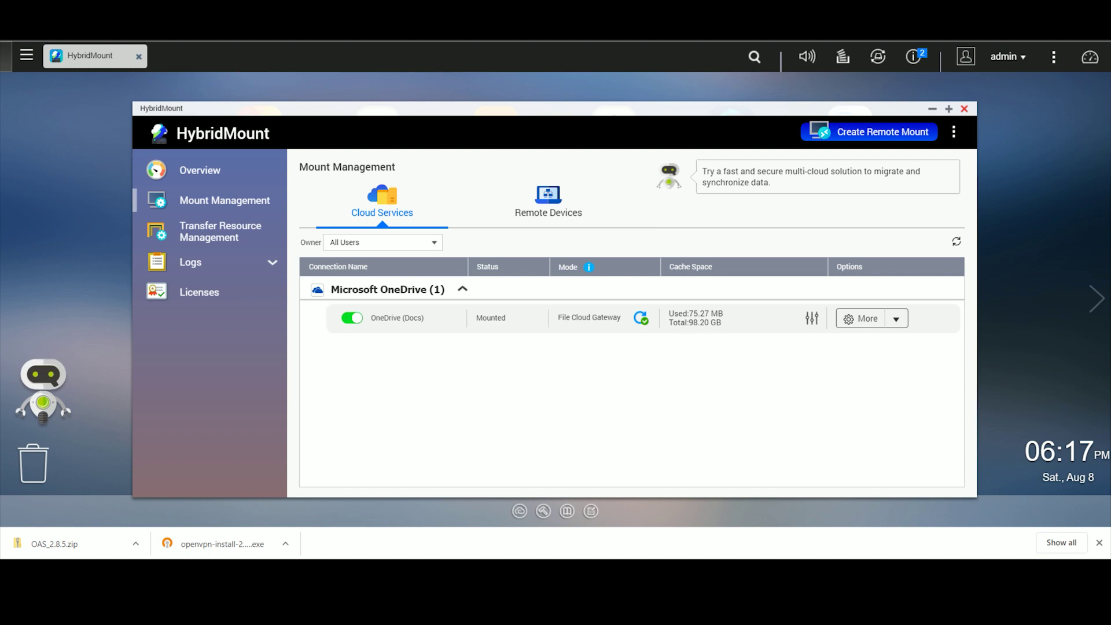
# Start a new network drive mount from HybridMount's Remote Devices tab.
pyautogui.click(552, 225)
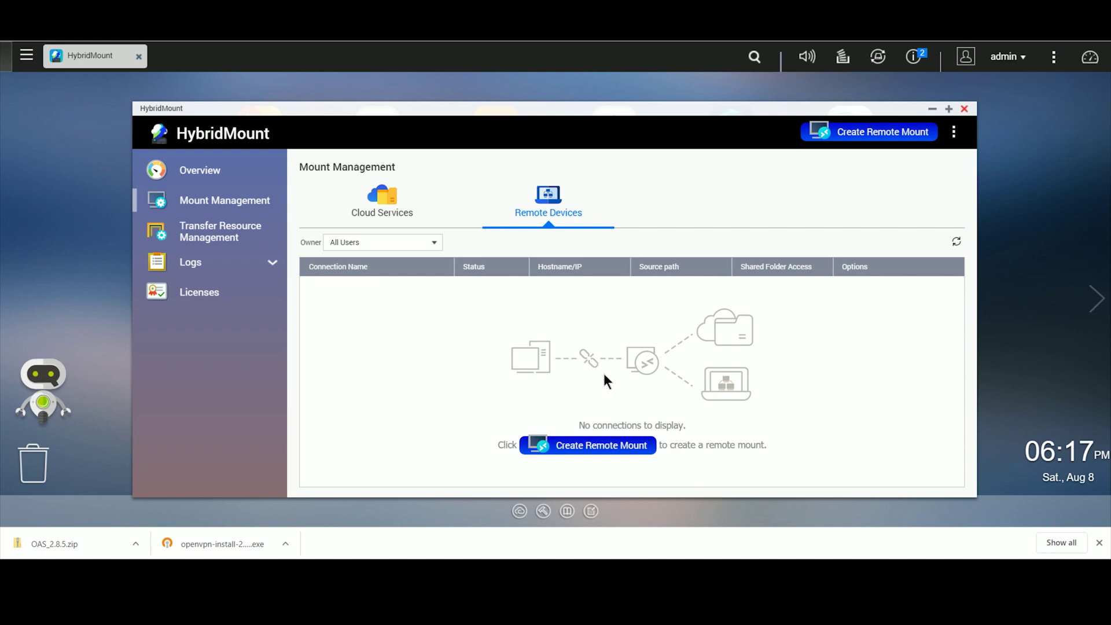
pyautogui.click(590, 446)
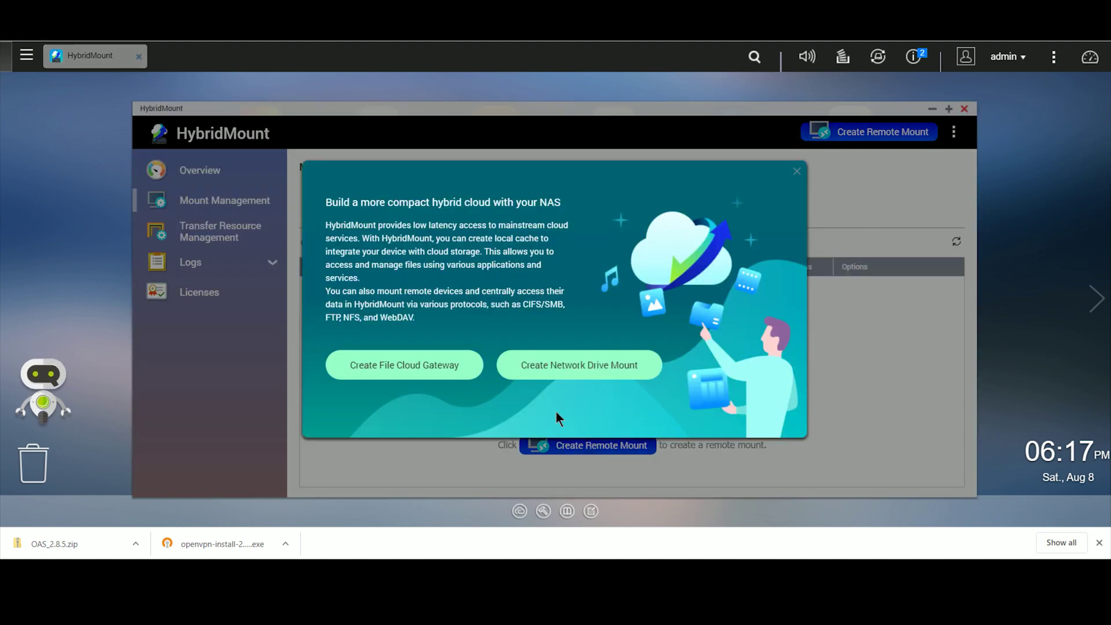
pyautogui.click(581, 364)
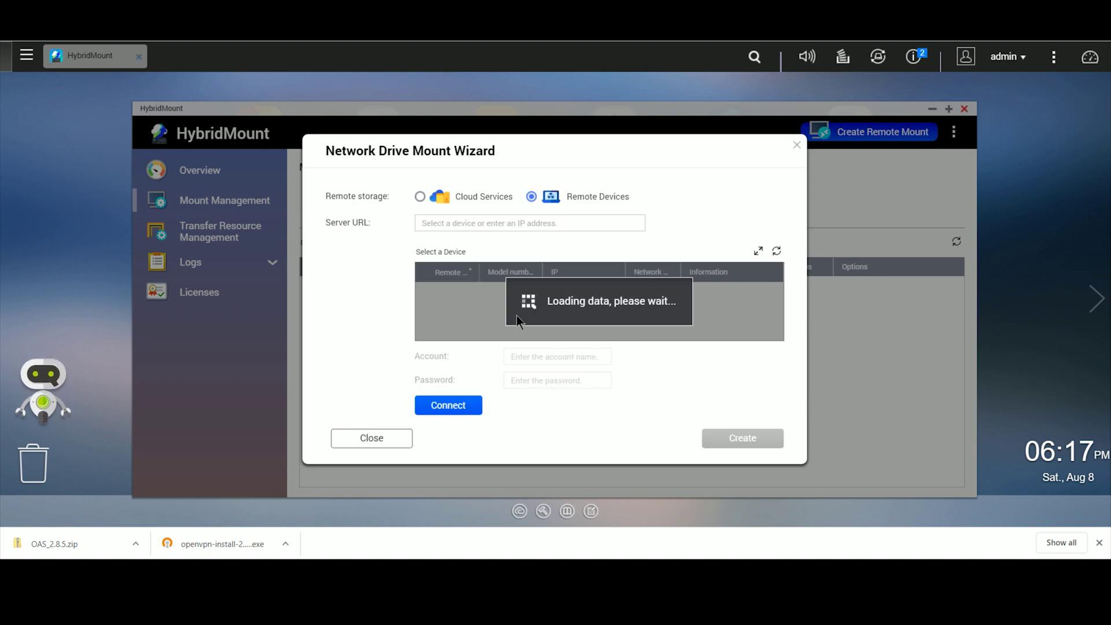
# Connect to the CIFS/SMB server at 192.168.0.24 with the account login to list its shares.
pyautogui.click(452, 230)
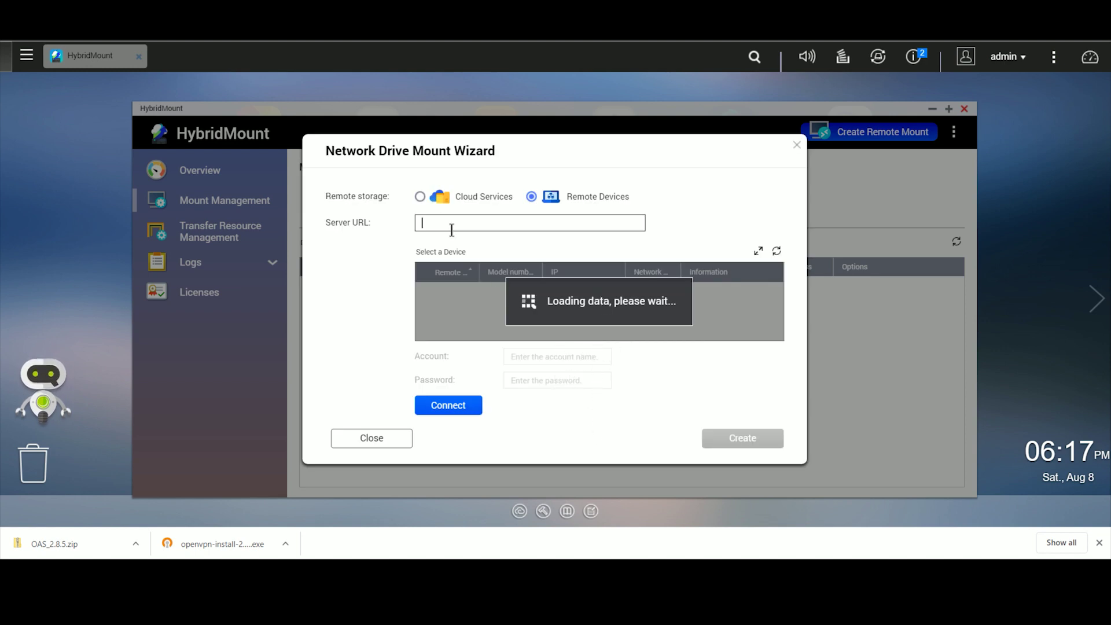
pyautogui.write('192')
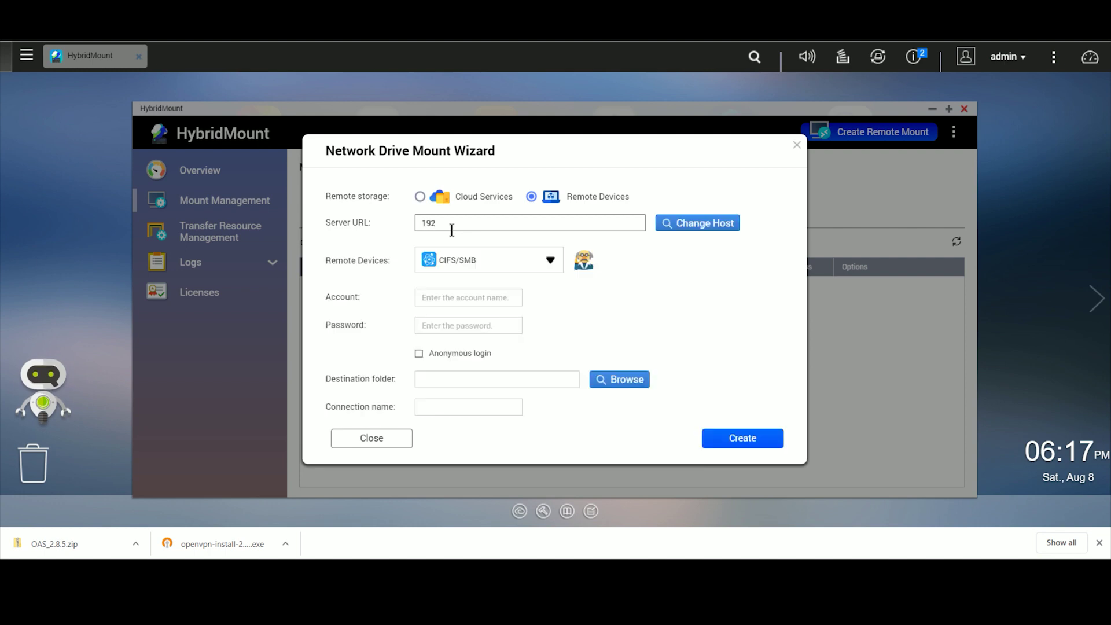
pyautogui.write('.1')
pyautogui.click(483, 297)
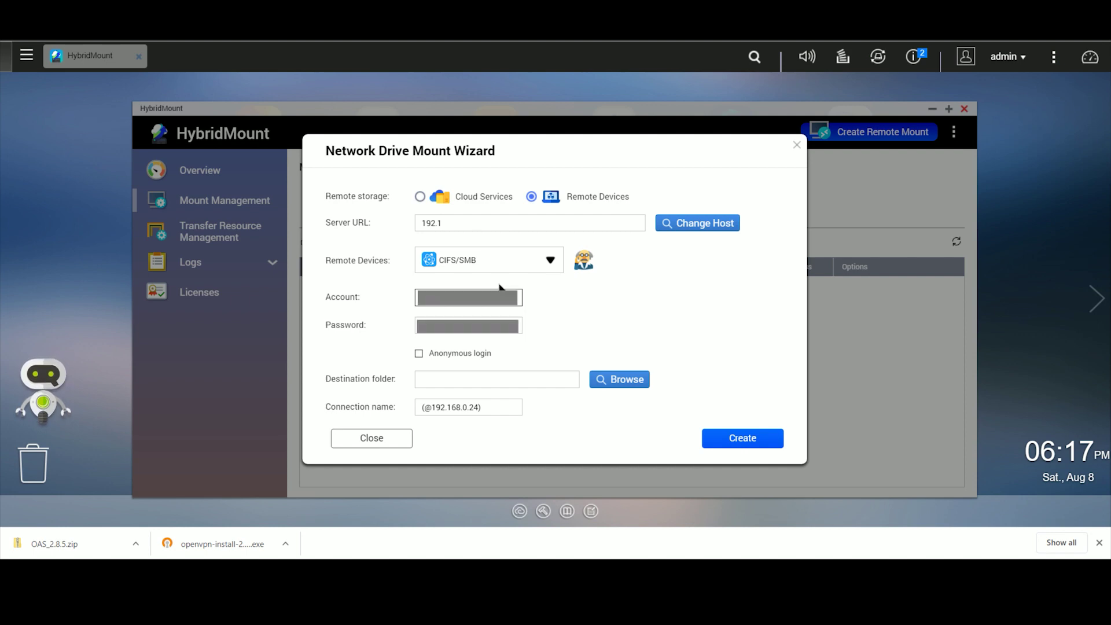
pyautogui.click(622, 379)
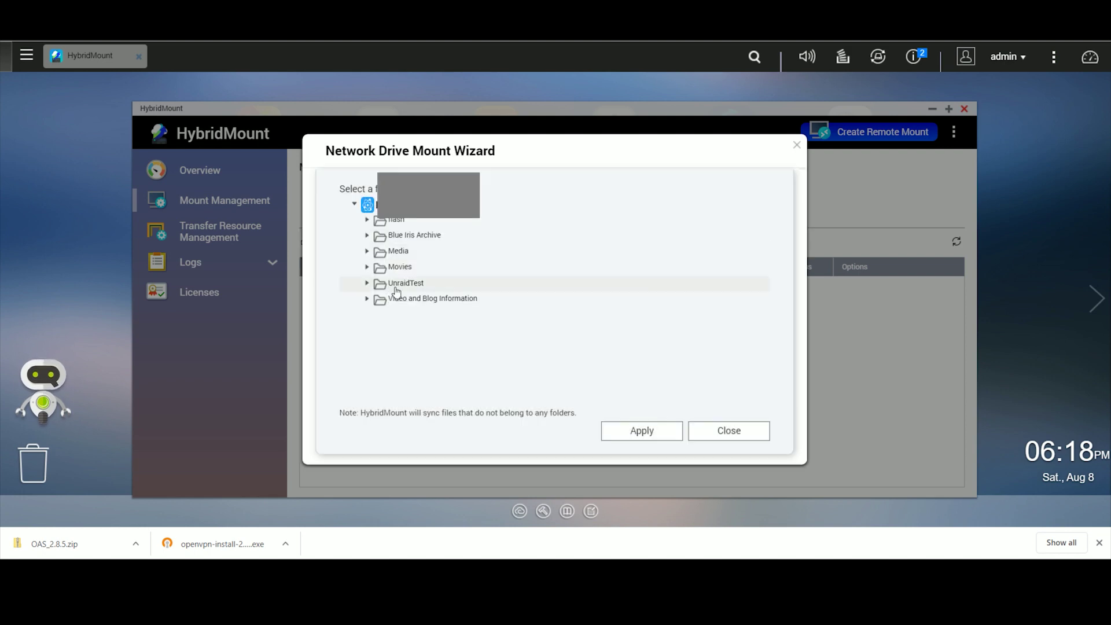
# Set the destination to /UnraidTest, name the connection 'UnraidTest (UNRAID)', and create the mount.
pyautogui.click(405, 283)
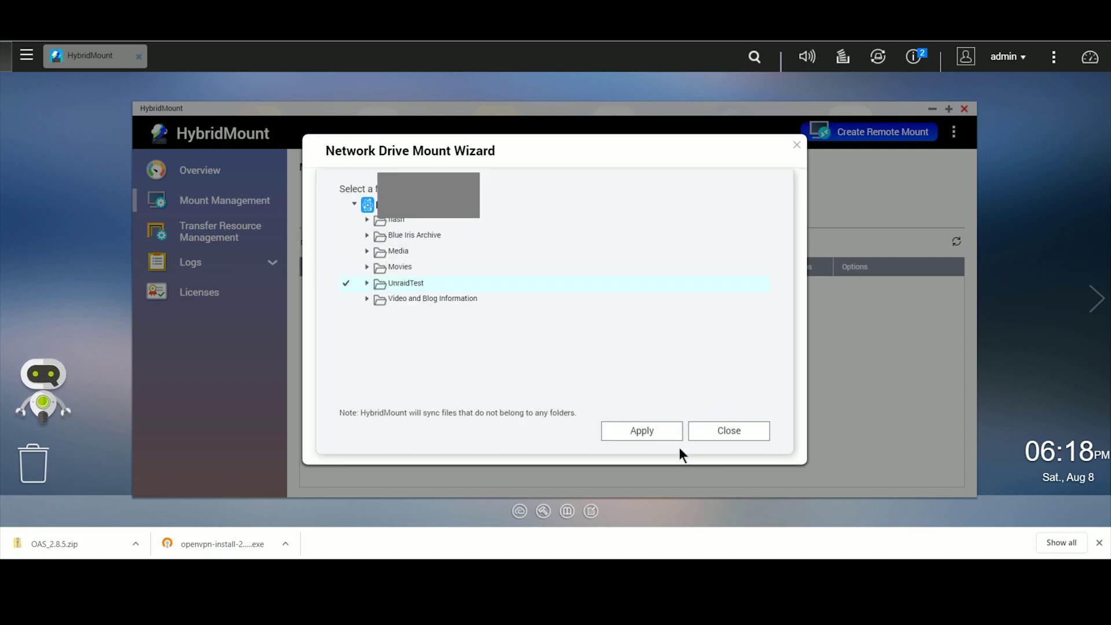
pyautogui.click(650, 433)
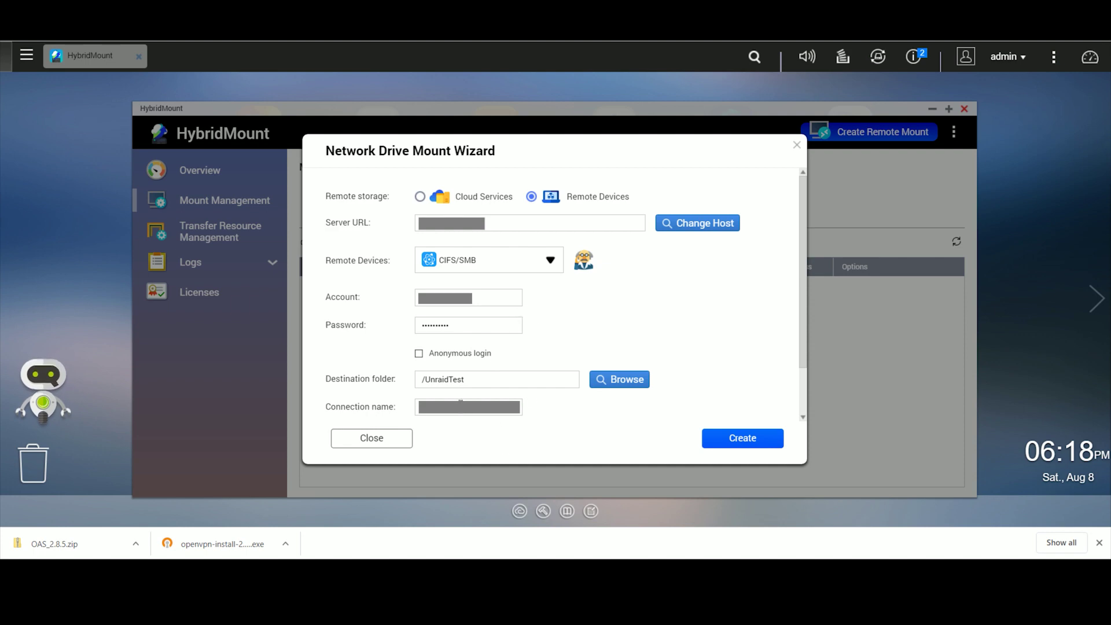
pyautogui.click(461, 404)
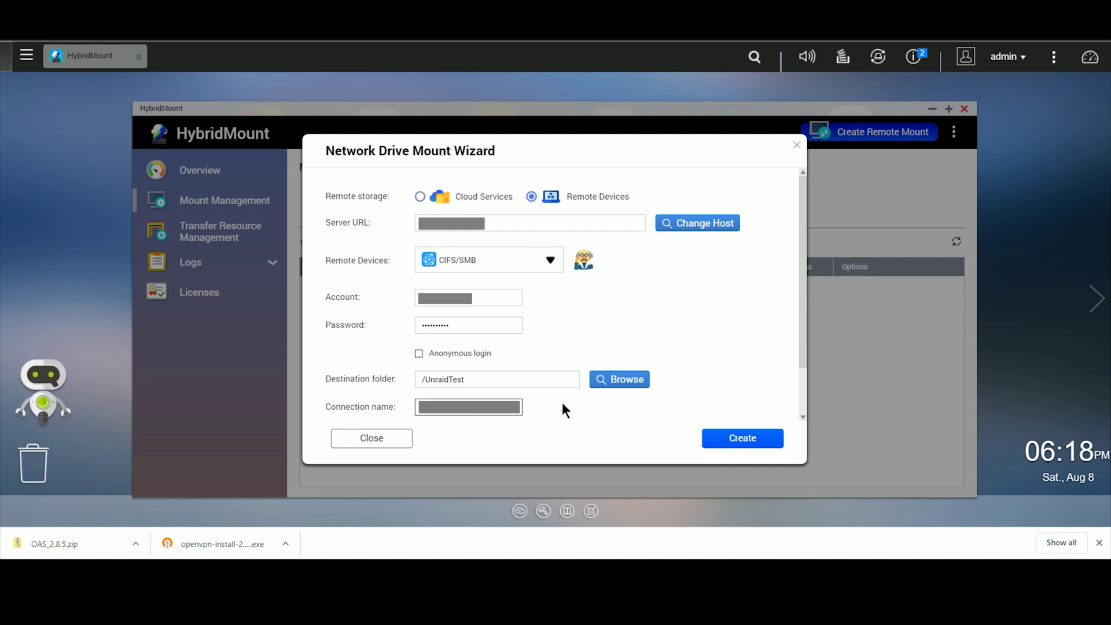
pyautogui.write('UNRAID')
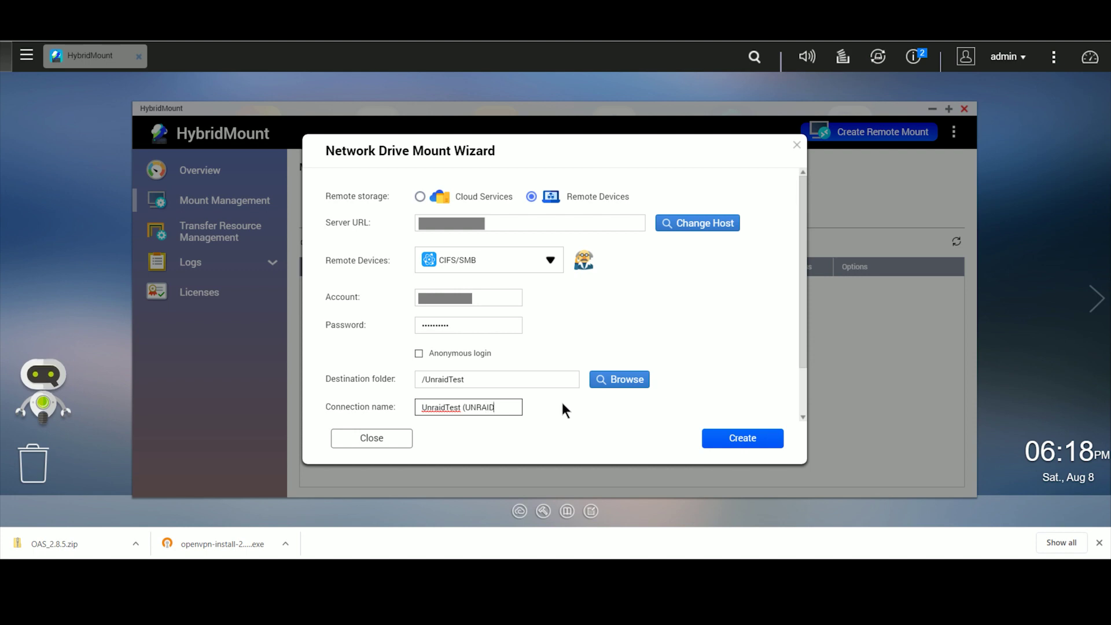
pyautogui.write(')')
pyautogui.click(749, 440)
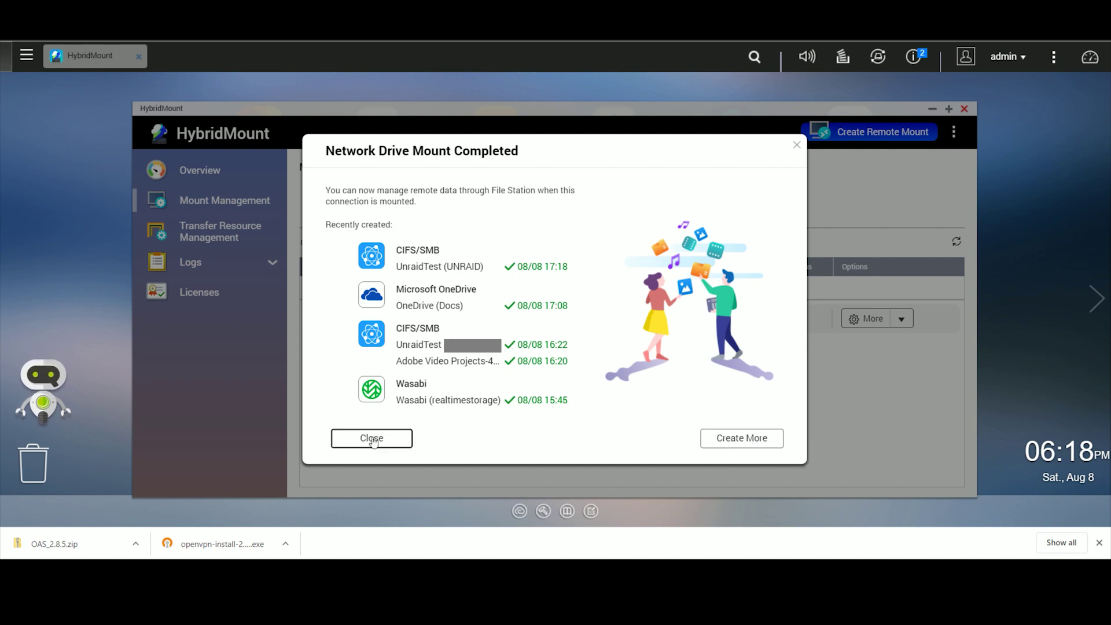
# Close the completion summary and confirm the Overview shows one cloud and one remote mount mounted.
pyautogui.click(372, 439)
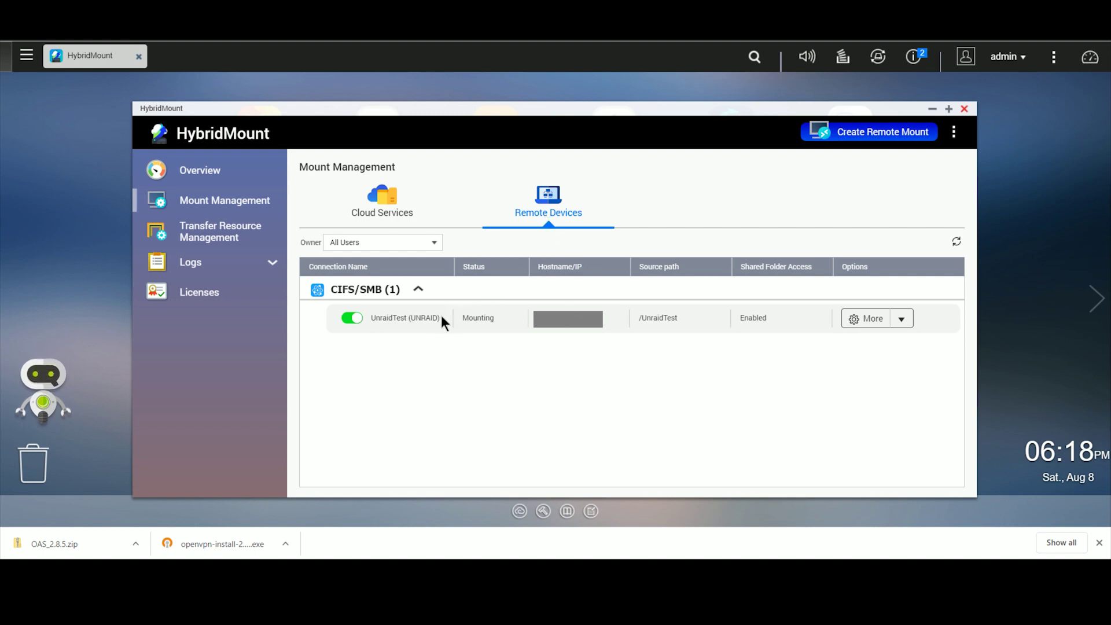
pyautogui.click(398, 221)
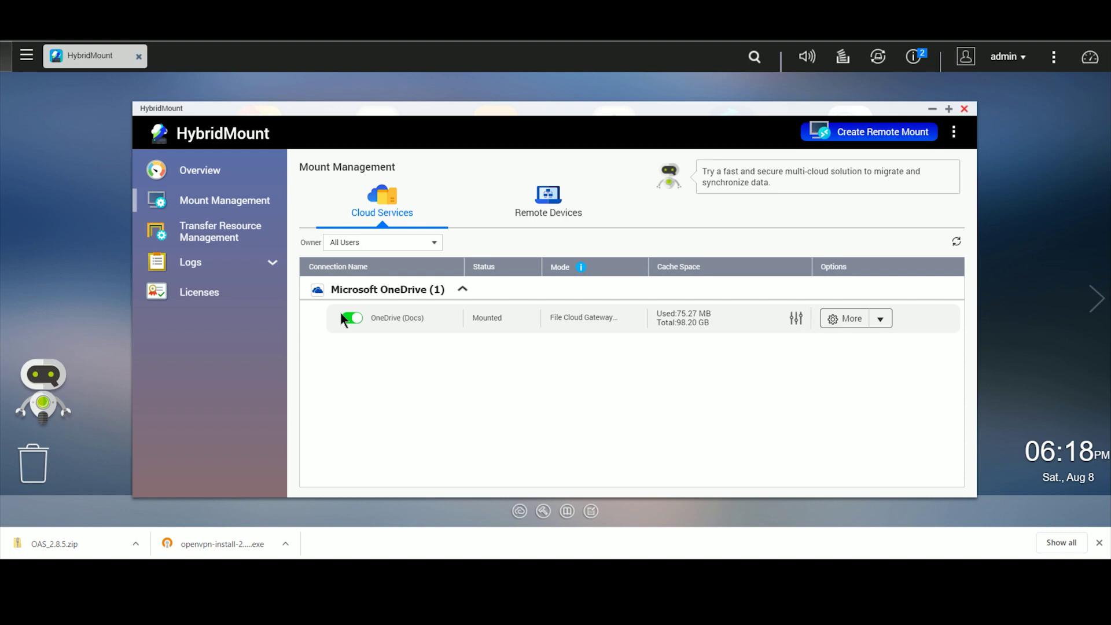
pyautogui.click(204, 173)
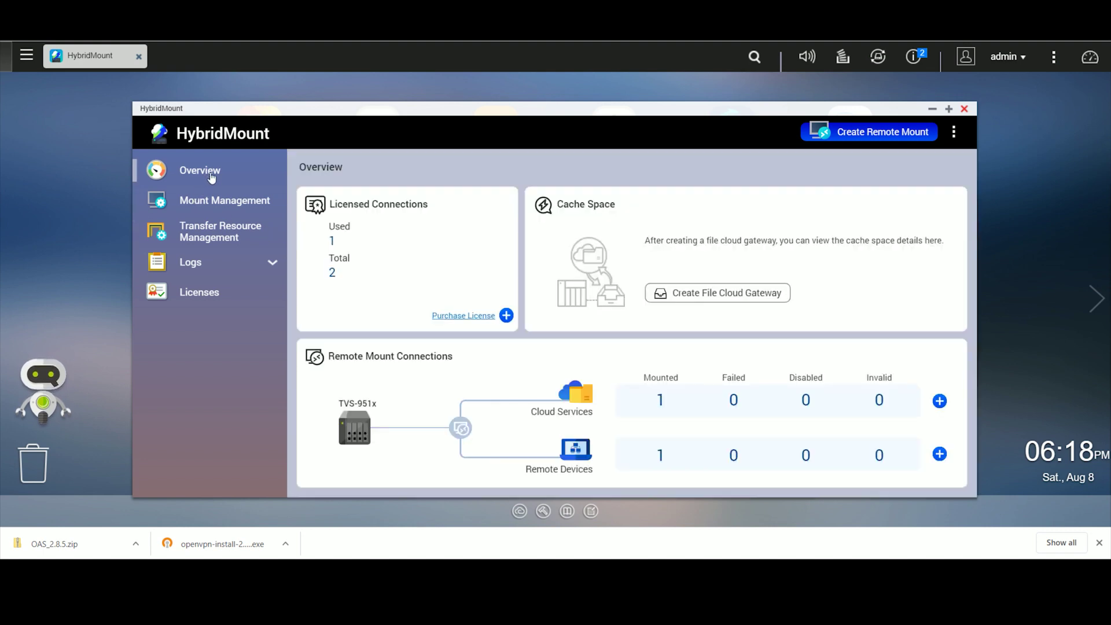